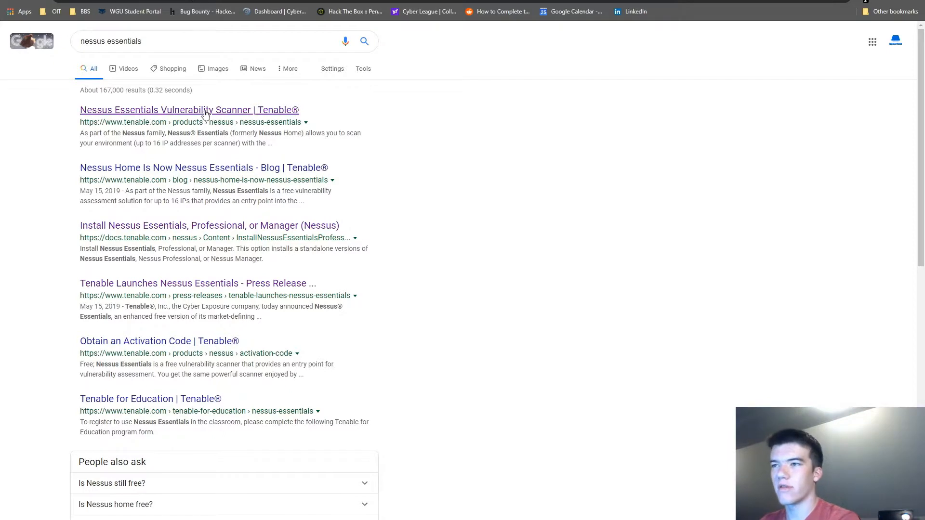
- Open Tenable's Nessus Essentials page from the search results and go to its activation code registration form
left_click(151, 111)
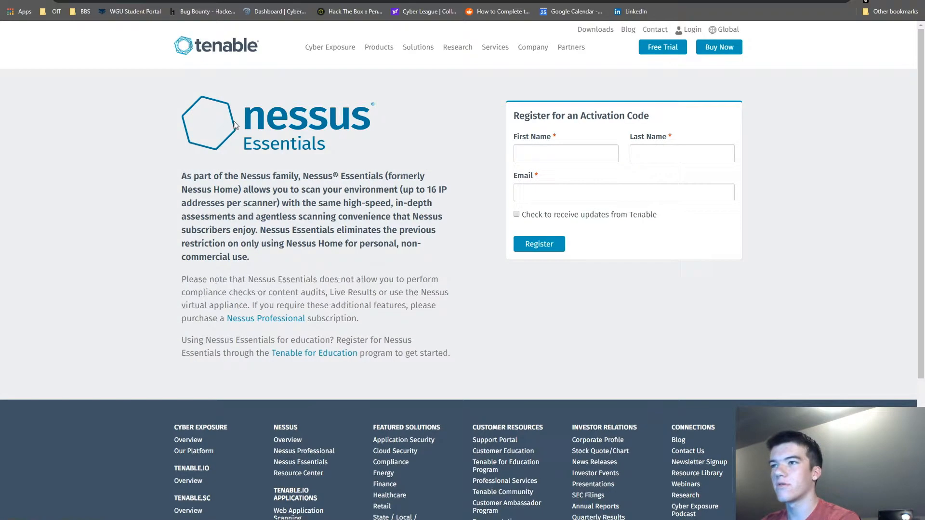
left_click(551, 154)
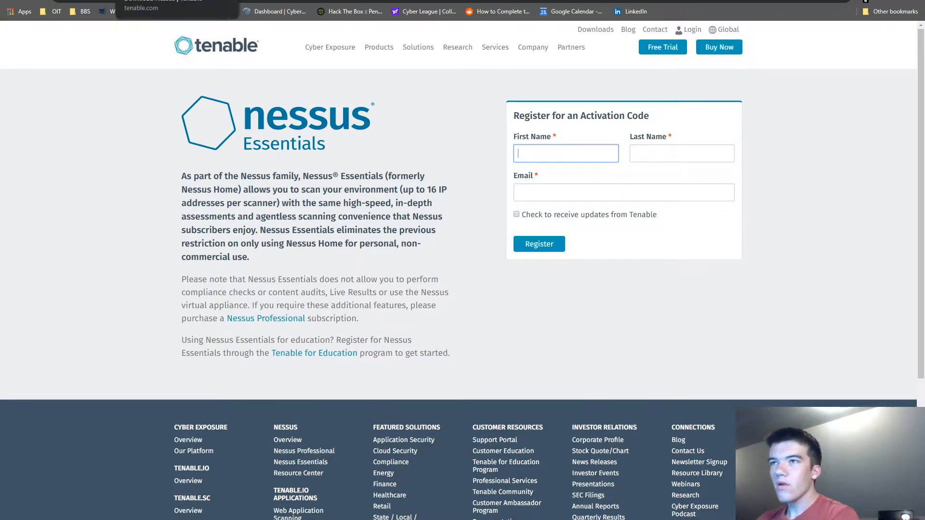
- Examine the Nessus 8.7.2 packages on Tenable's downloads page, checking which builds suit Ubuntu AMD64 and the other Linux distributions
left_click(181, 0)
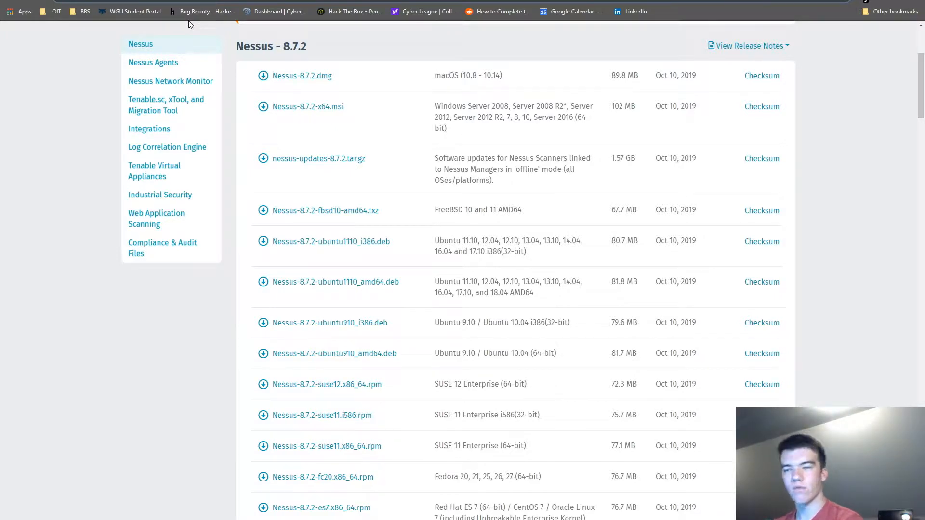
scroll(337, 139, "up", 4)
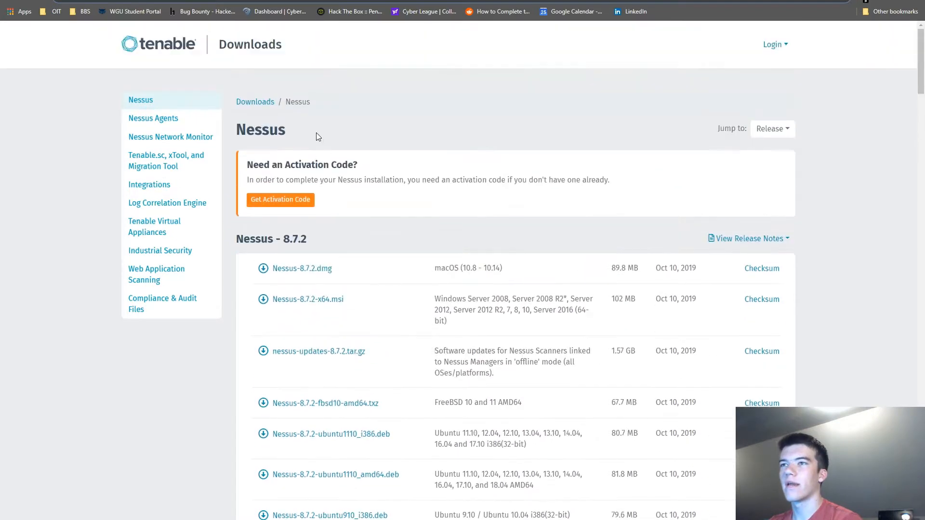
scroll(330, 149, "down", 3)
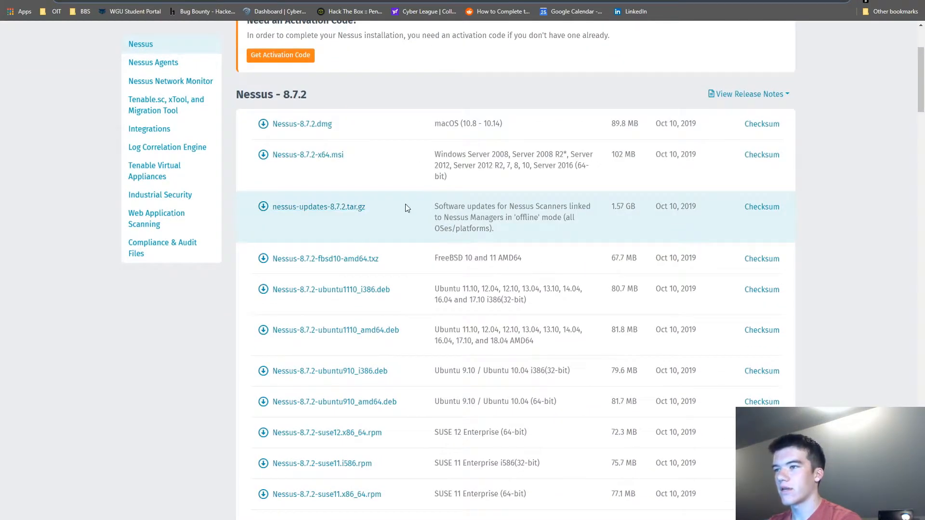
scroll(314, 219, "up", 3)
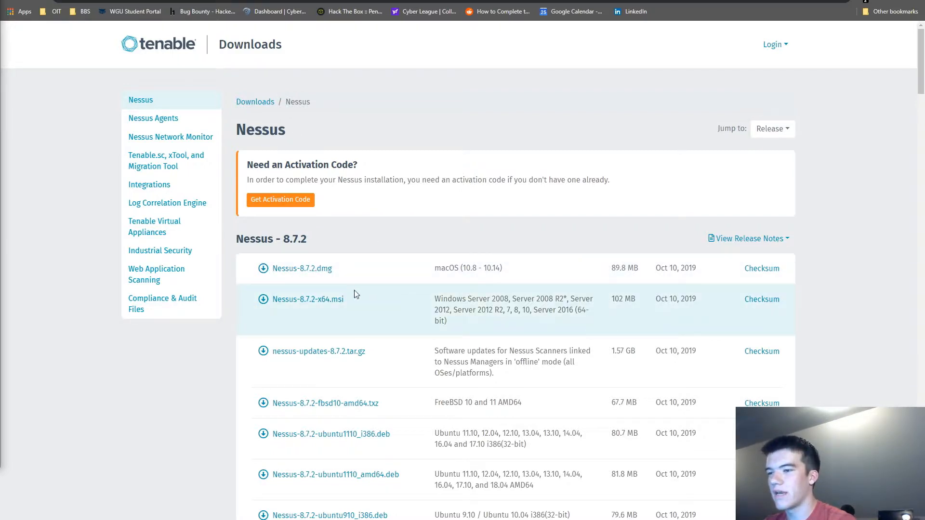
scroll(366, 295, "down", 2)
scroll(377, 294, "down", 2)
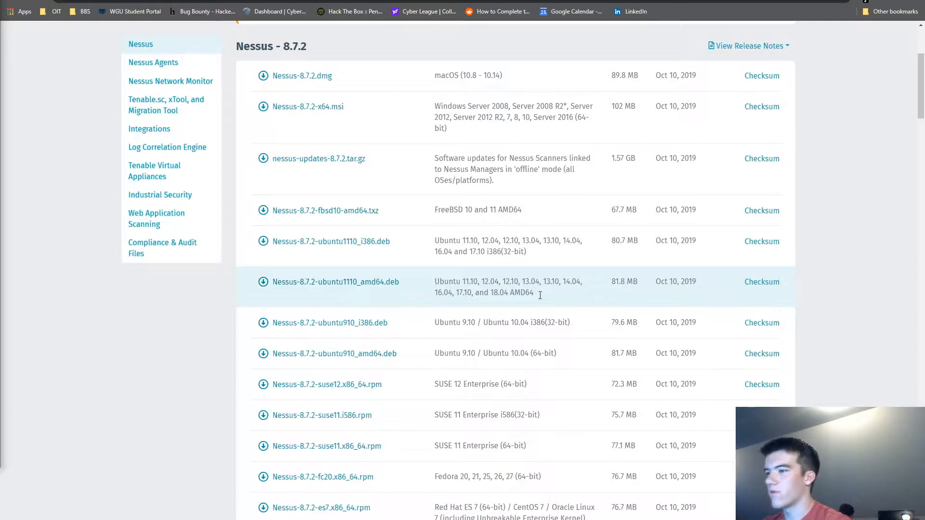
left_click_drag(544, 294, 433, 278)
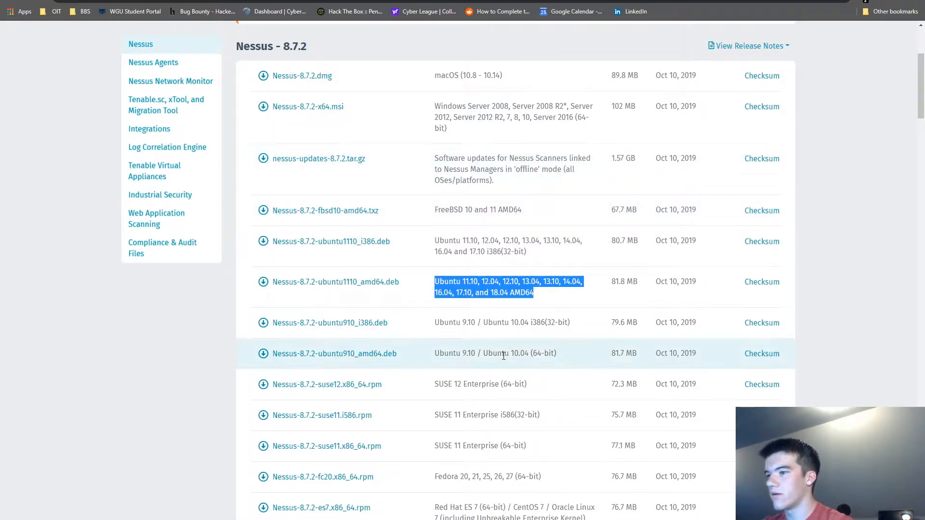
scroll(498, 394, "down", 3)
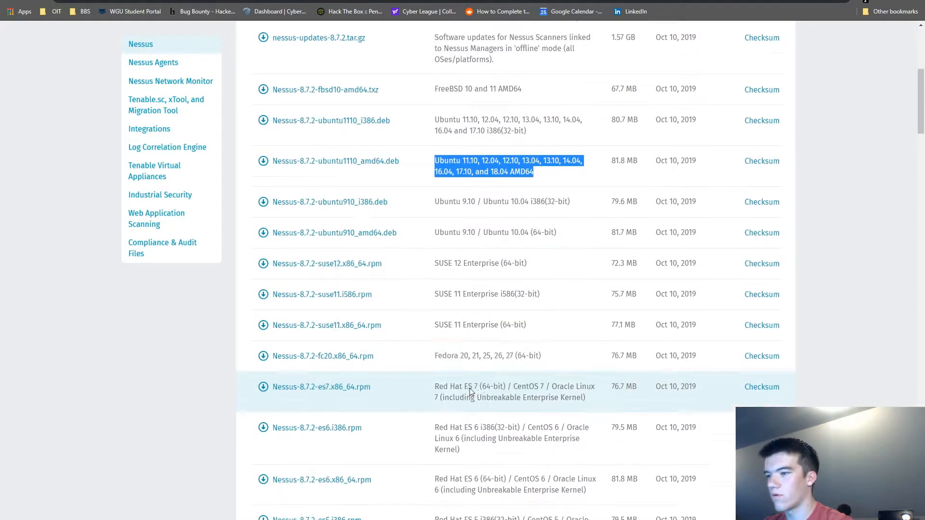
scroll(480, 375, "down", 6)
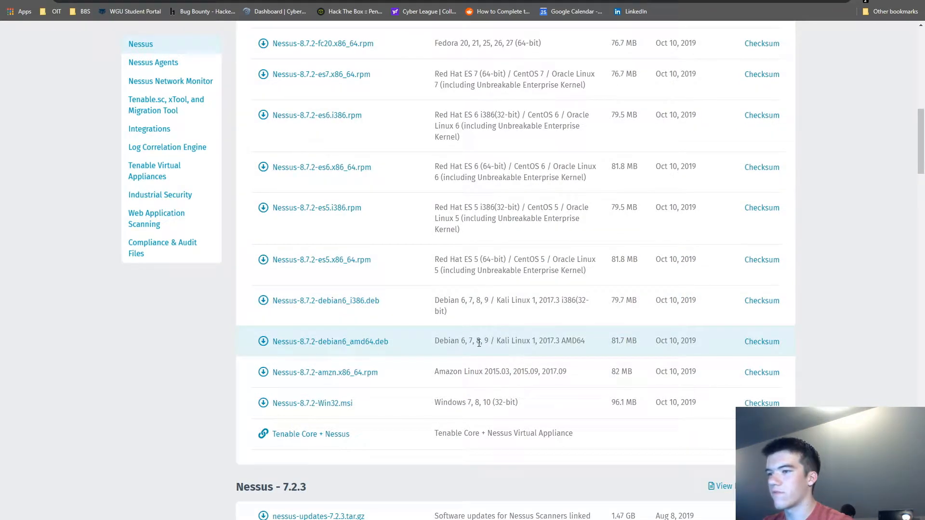
scroll(470, 349, "up", 2)
scroll(467, 348, "up", 11)
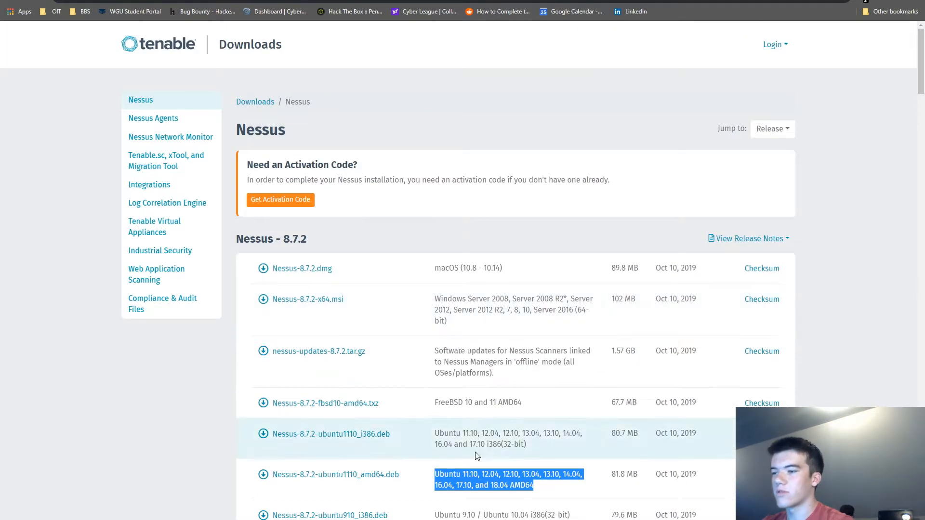
scroll(475, 452, "down", 2)
scroll(424, 241, "up", 2)
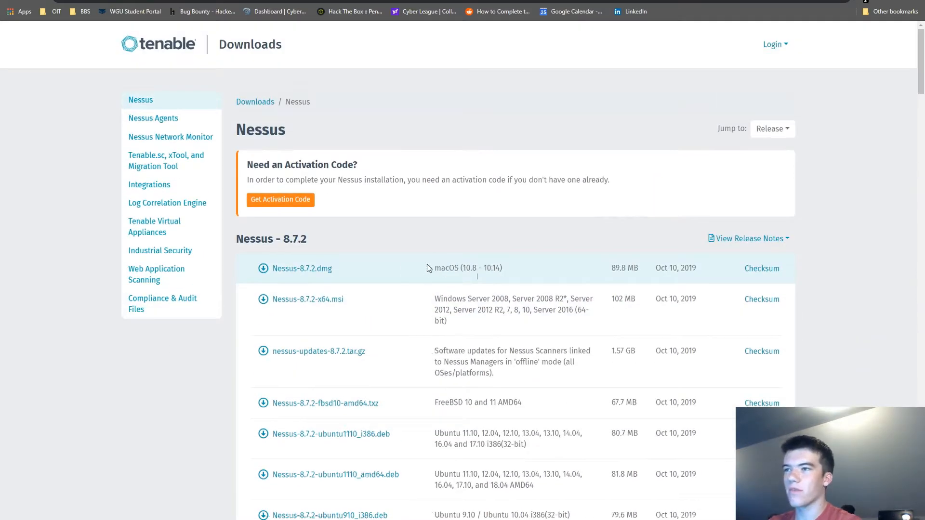
- Switch to WinSCP, upload Nessus-8.7.2-ubuntu1110_amd64.deb from Downloads to the server's home directory, and close the session
mouse_move(461, 519)
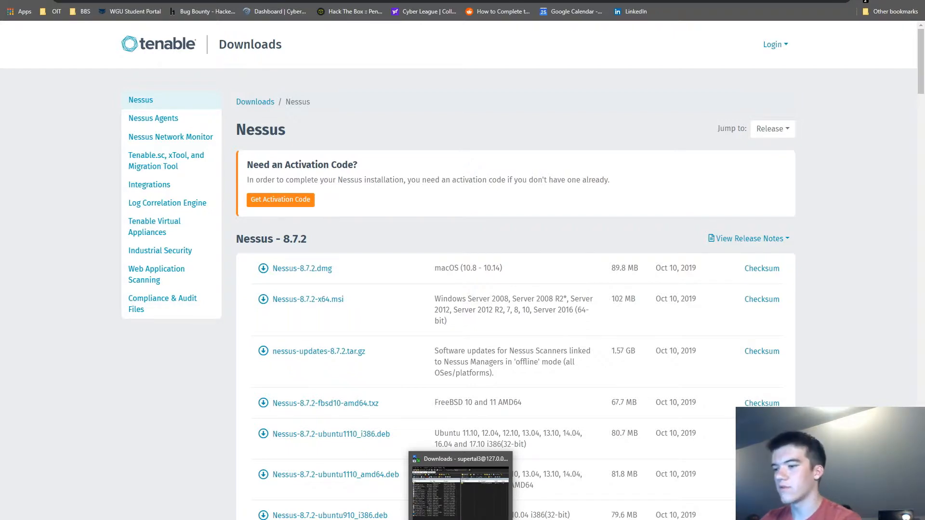
left_click(460, 489)
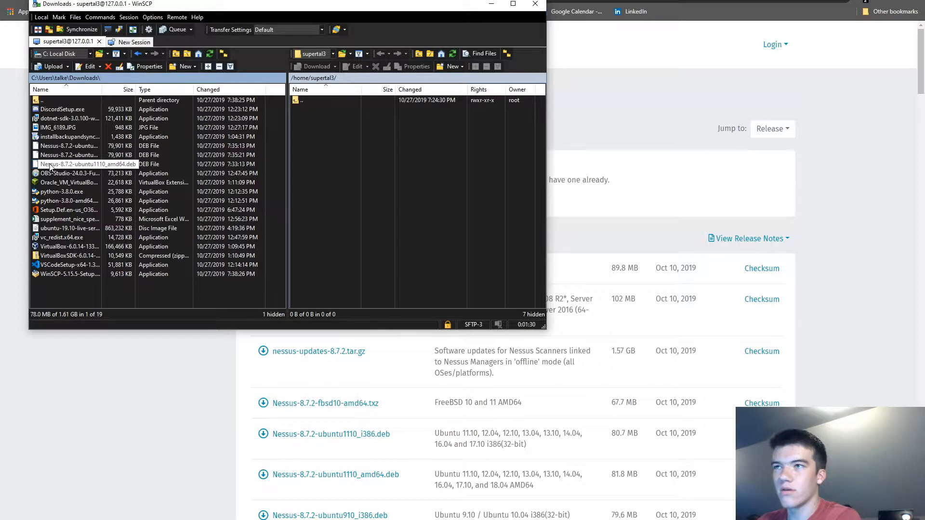
left_click_drag(50, 168, 351, 143)
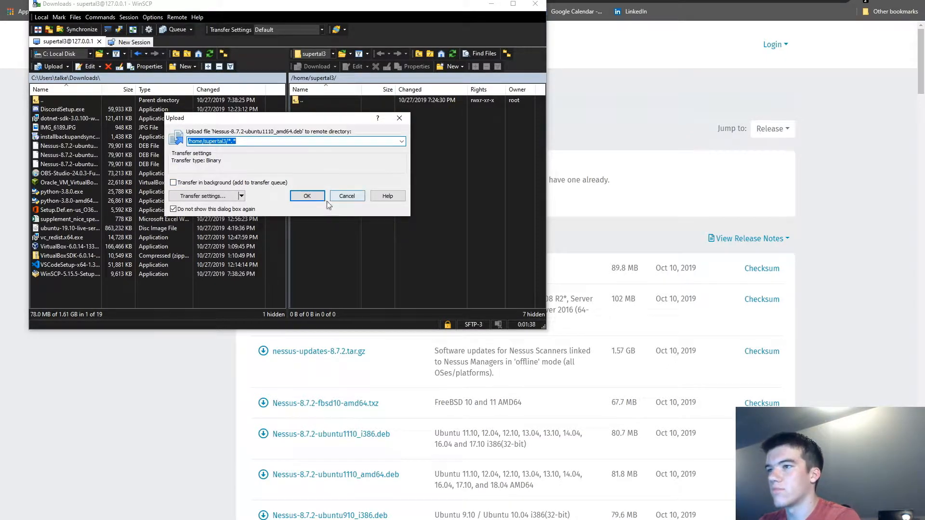
left_click(309, 197)
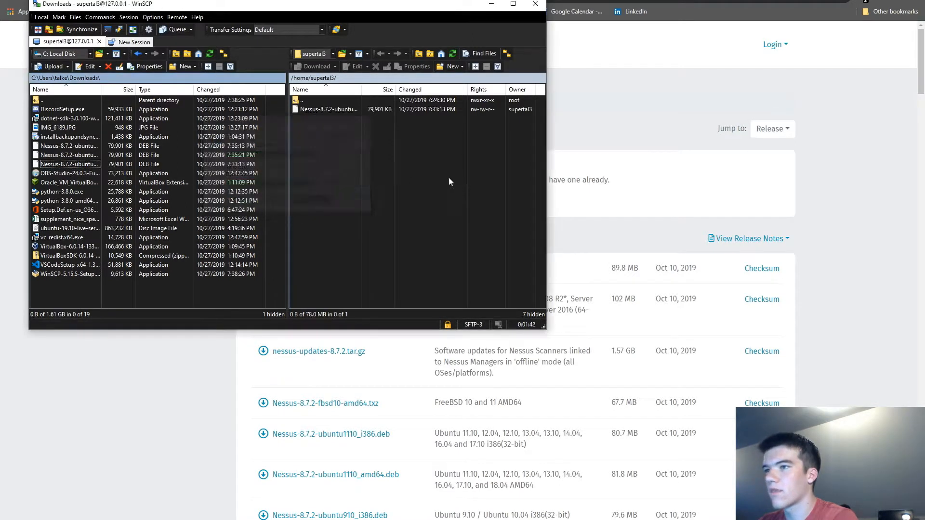
left_click(313, 120)
left_click(323, 110)
left_click(338, 139)
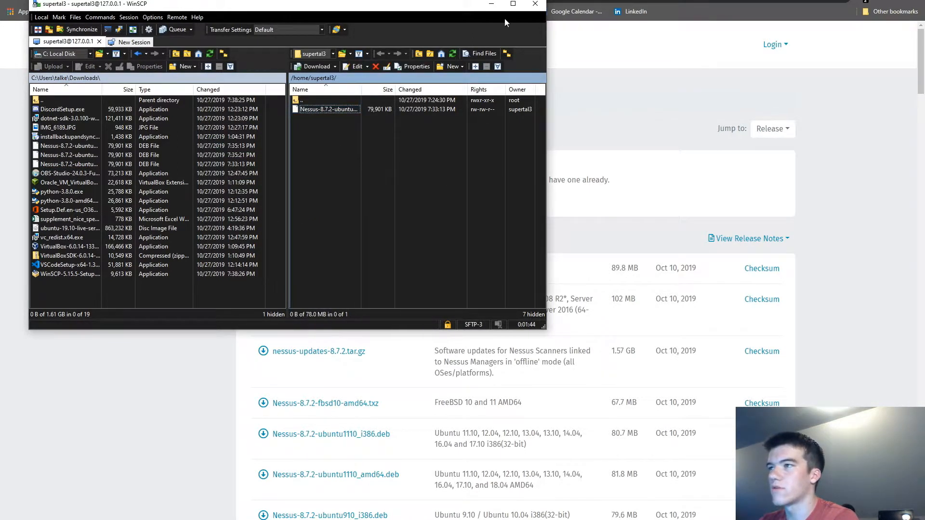
left_click(537, 6)
left_click(301, 190)
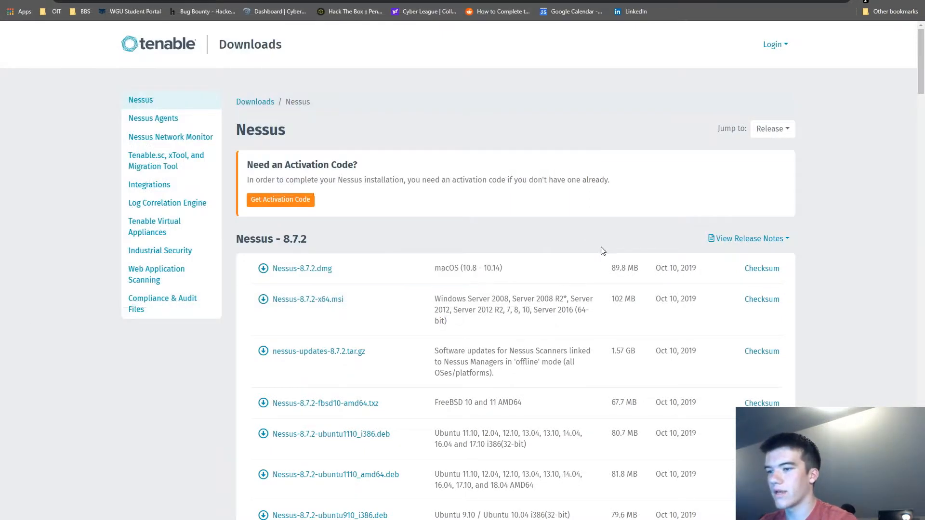
- Switch to the terminal connected to the Nessus server and list the files in the home directory with ls
left_click(368, 519)
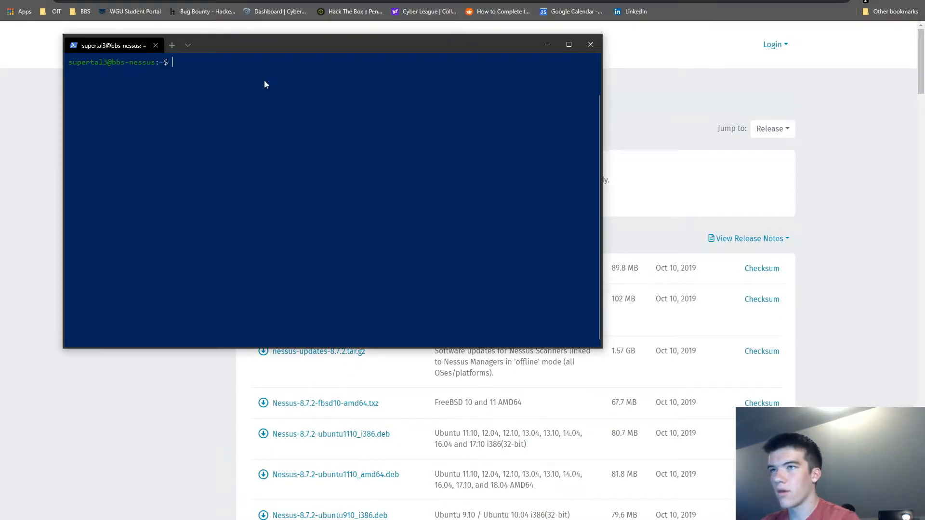
left_click_drag(266, 44, 431, 118)
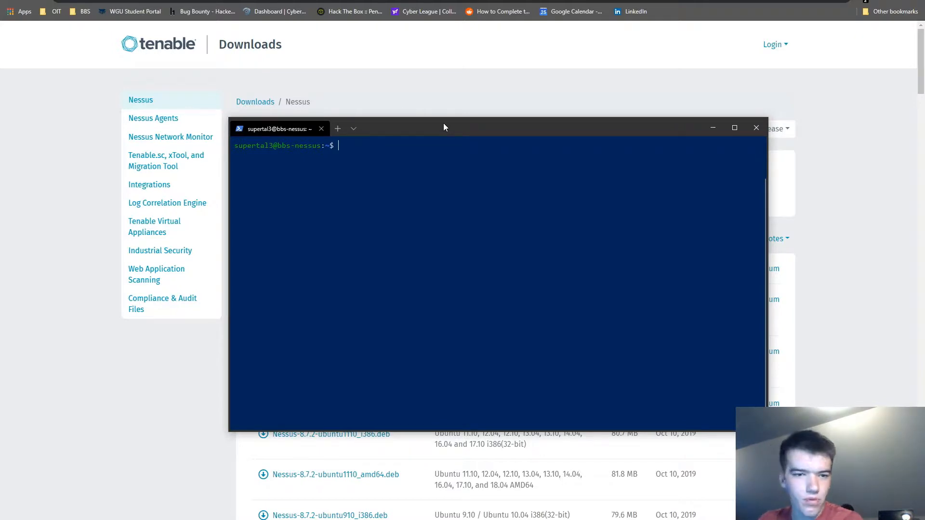
type("ls")
key("Return")
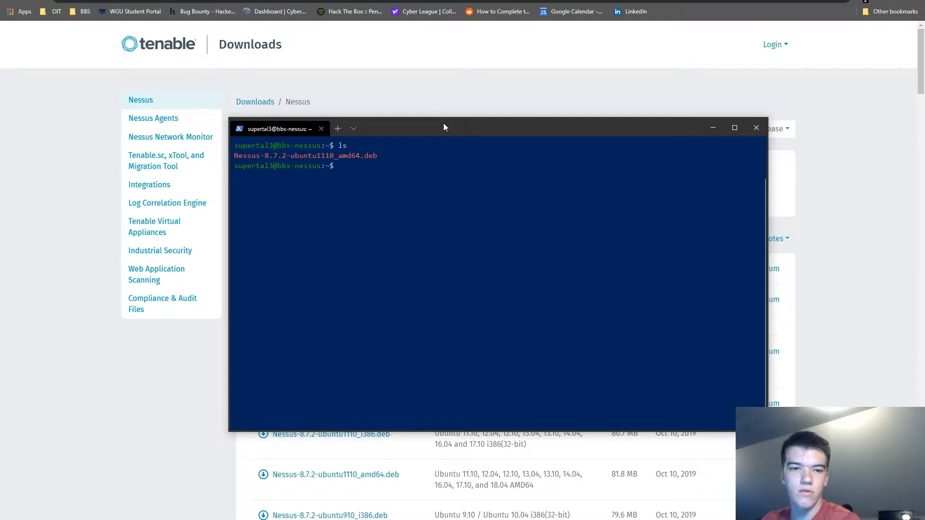
- Install the package with sudo dpkg -i Nessus-8.7.2-ubuntu1110_amd64.deb, entering the sudo password
type("sudo dp")
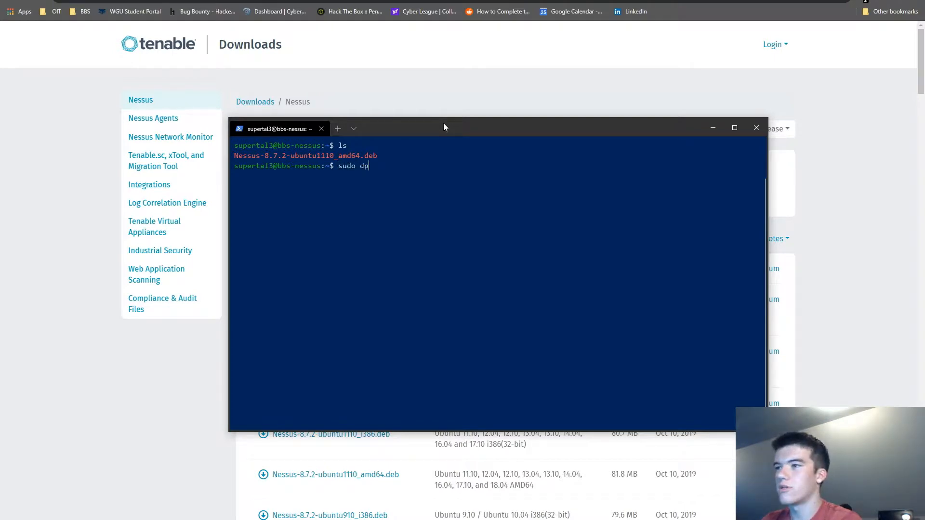
type("kg -i Nessus")
key("Tab")
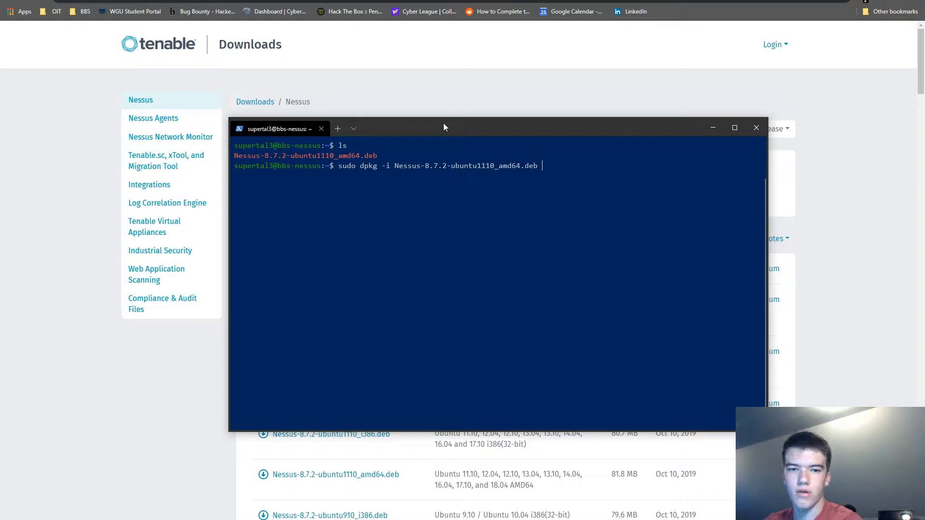
key("Return")
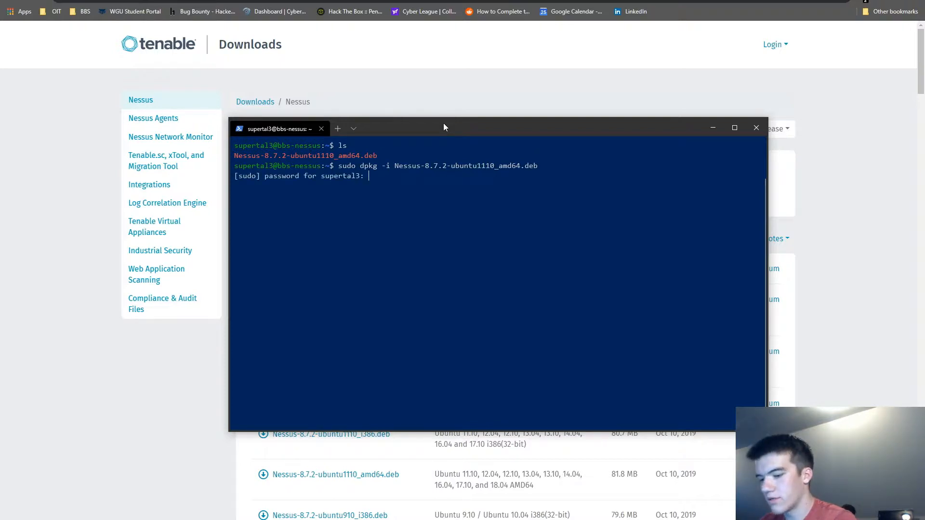
key("Return")
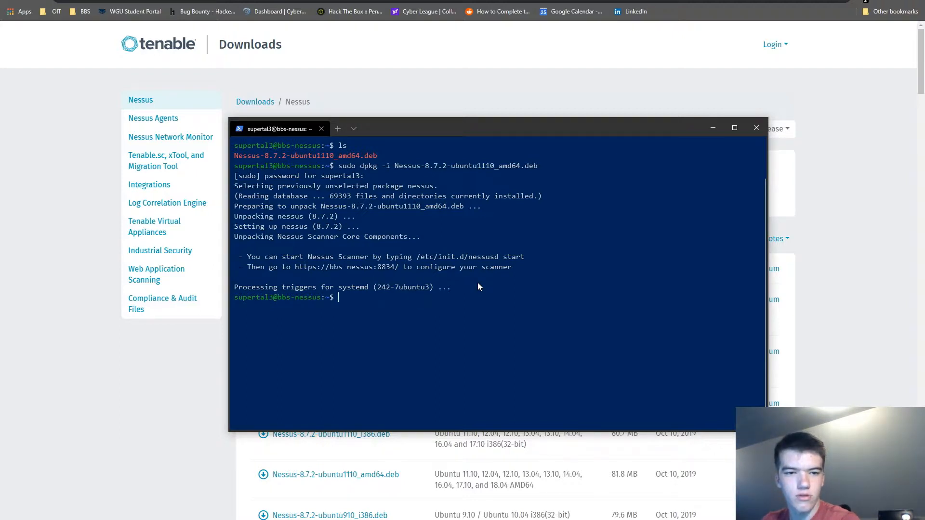
- Start the Nessus scanner service with sudo /etc/init.d/nessusd start
type("sudo ")
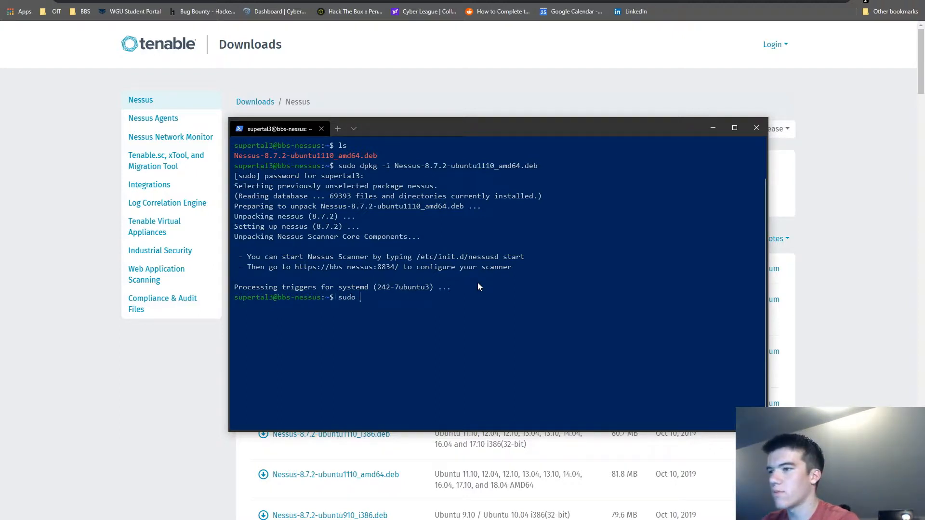
type("/etc")
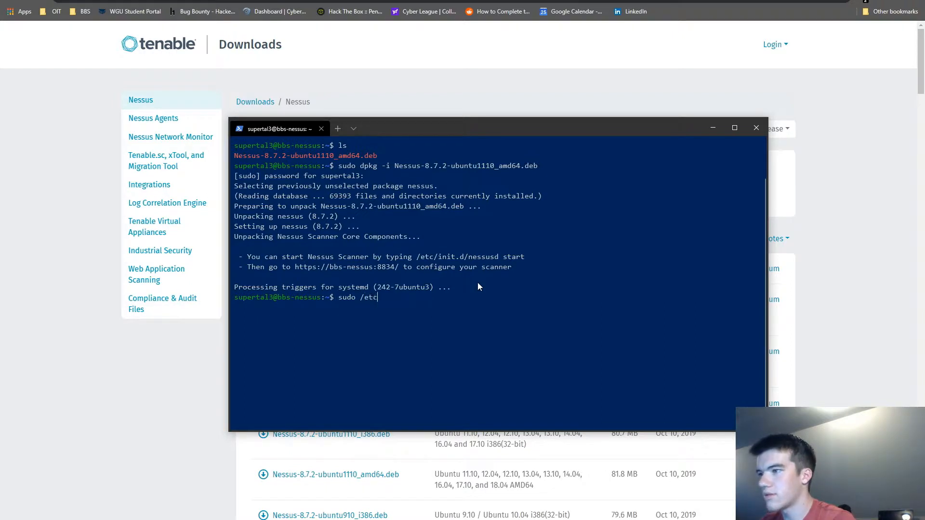
type("/init.d/")
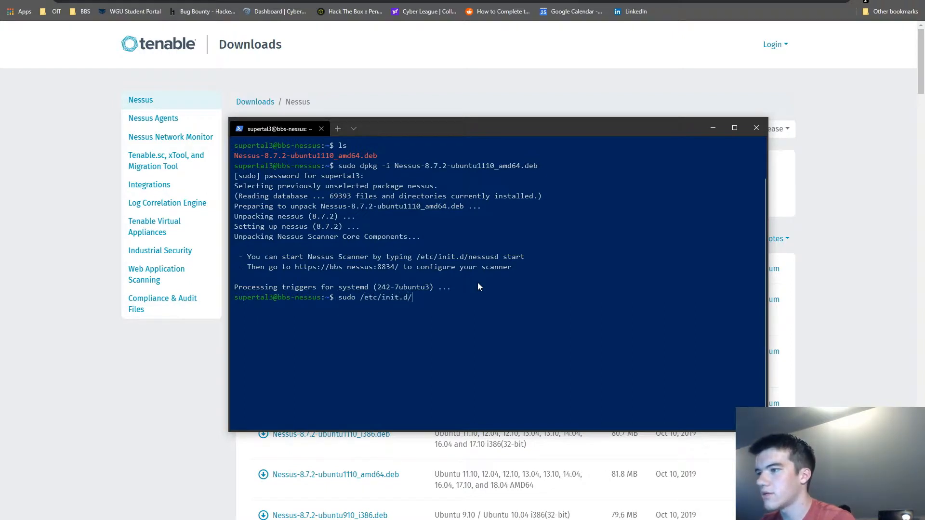
type("nessusd start")
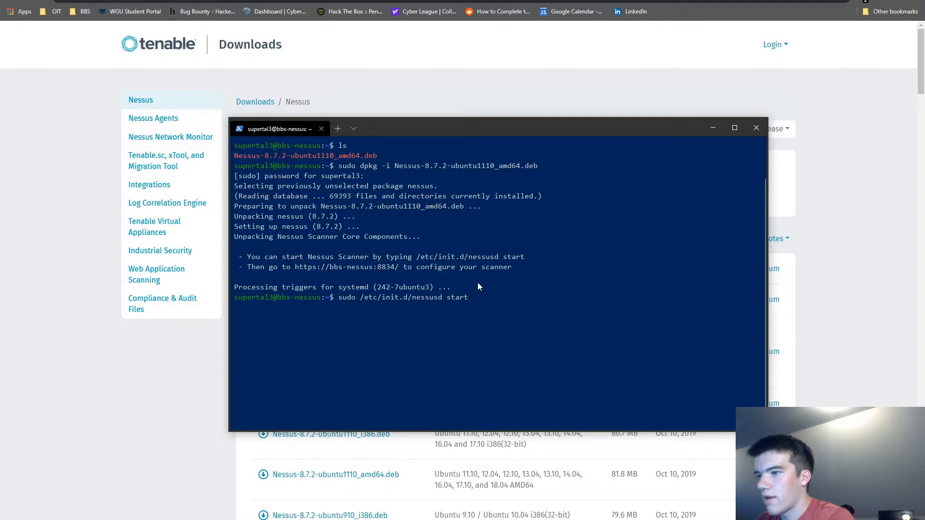
key("Return")
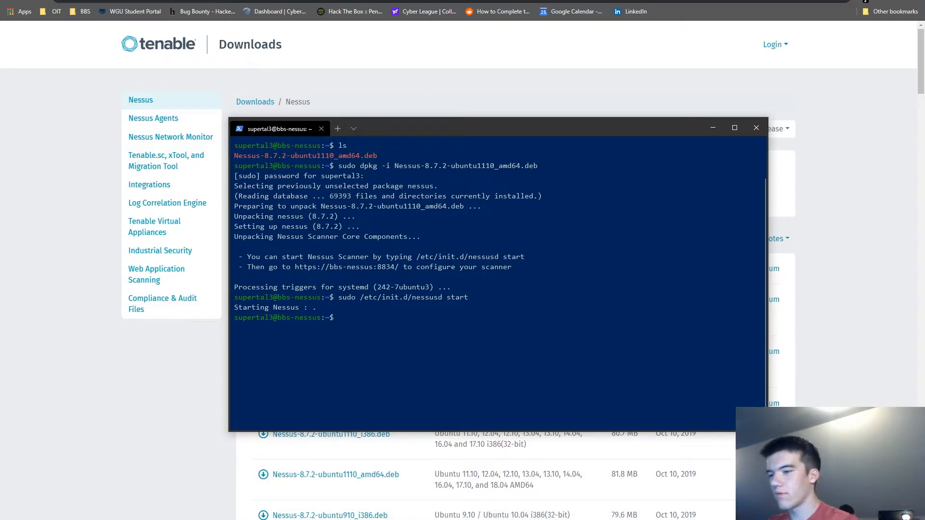
- Switch to VirtualBox Manager and add a new IPv4 port forwarding rule to the NAT1 network
left_click(413, 482)
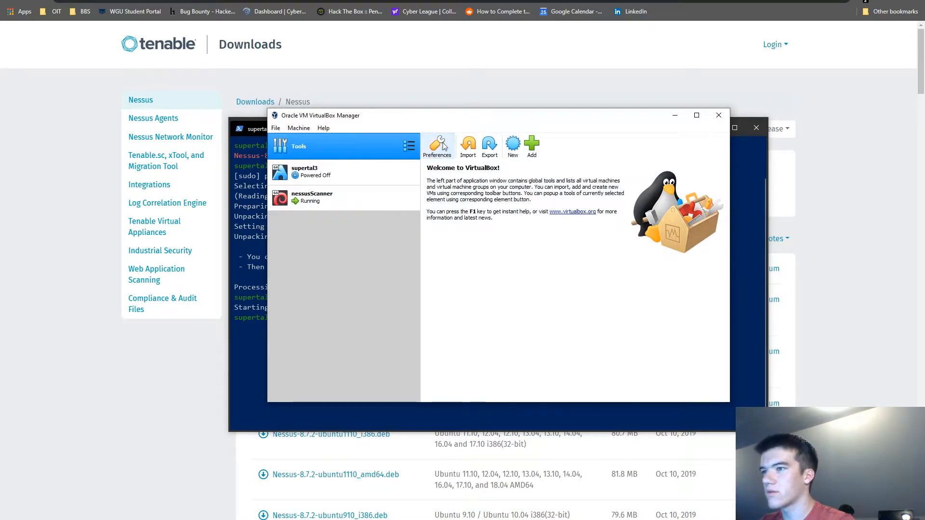
left_click(439, 144)
left_click(399, 244)
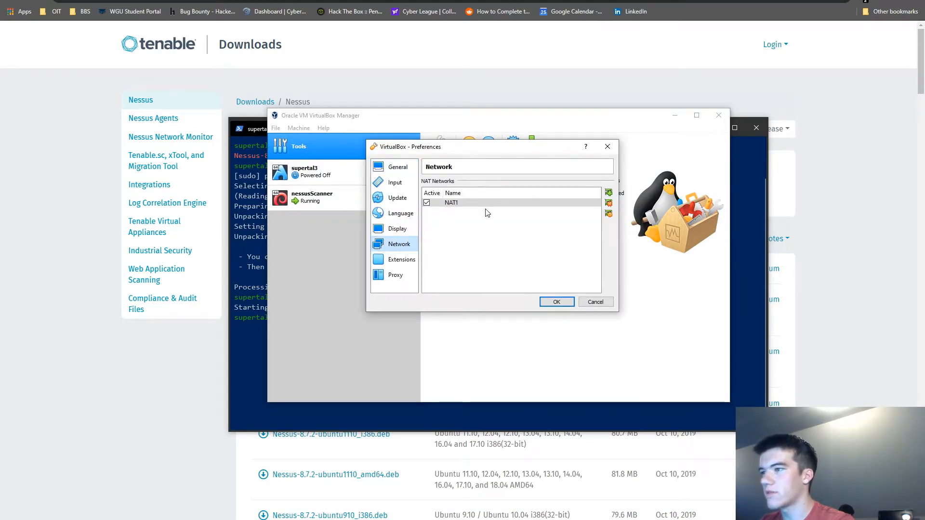
double_click(505, 202)
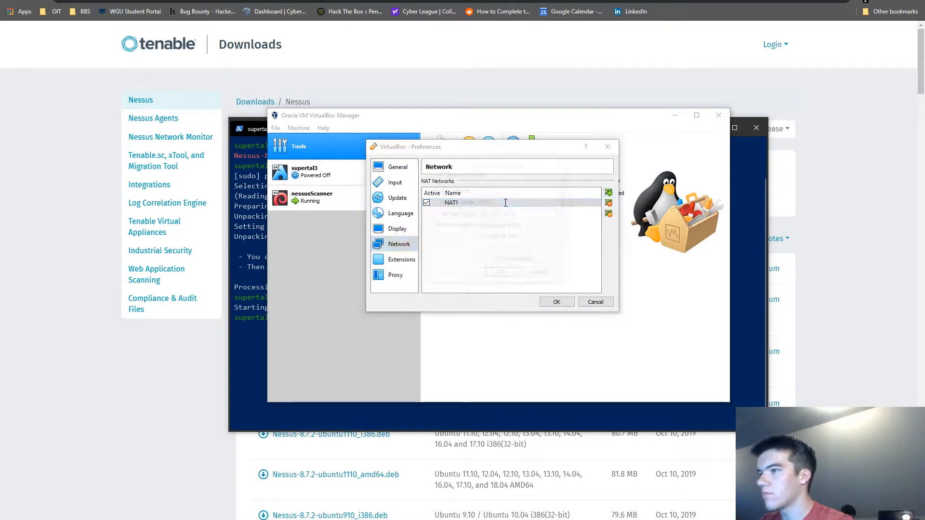
left_click(516, 261)
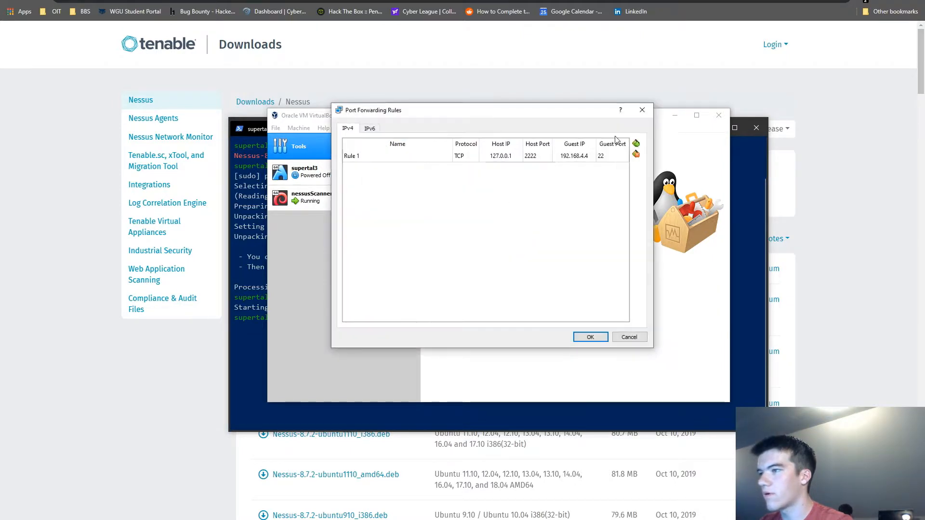
left_click(636, 143)
left_click_drag(493, 116, 442, 206)
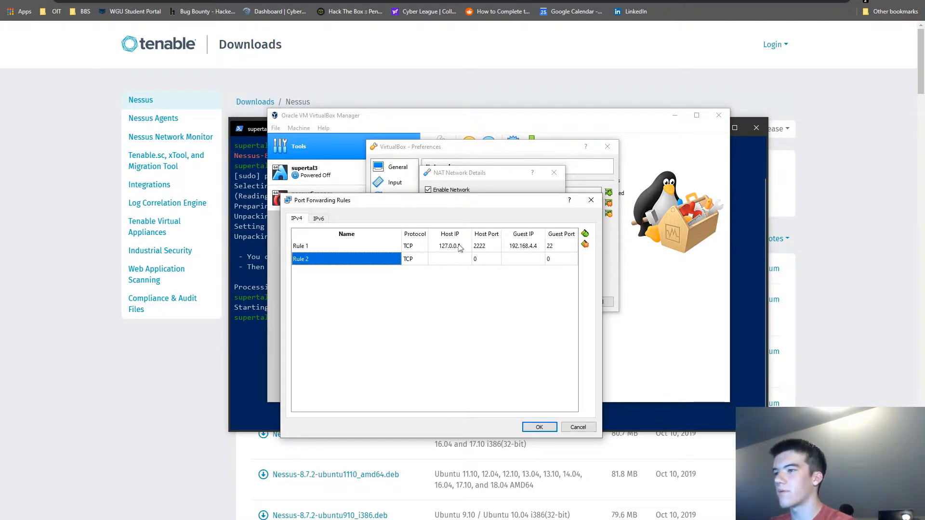
- Move the terminal clear of the port forwarding rules and set Rule 2's host IP to 127.0.0.1 and host port to 8002
left_click(751, 185)
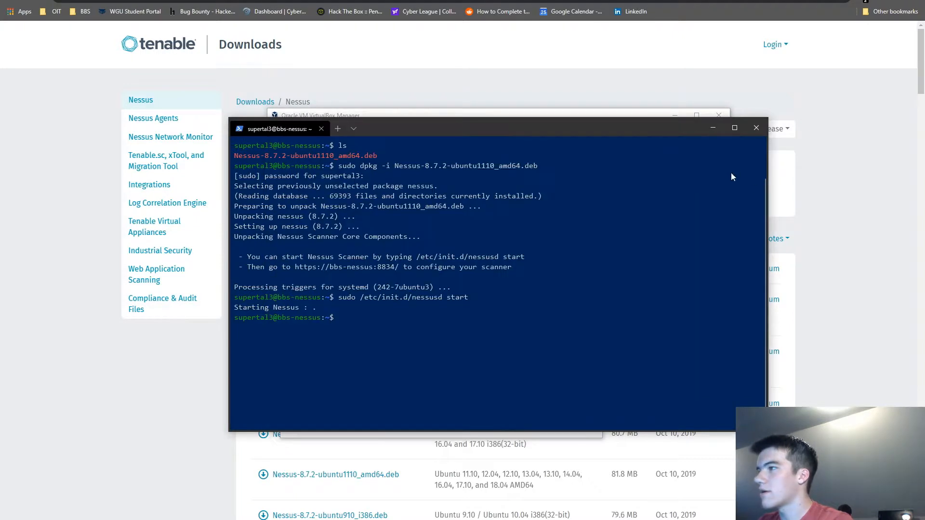
left_click_drag(620, 130, 603, 329)
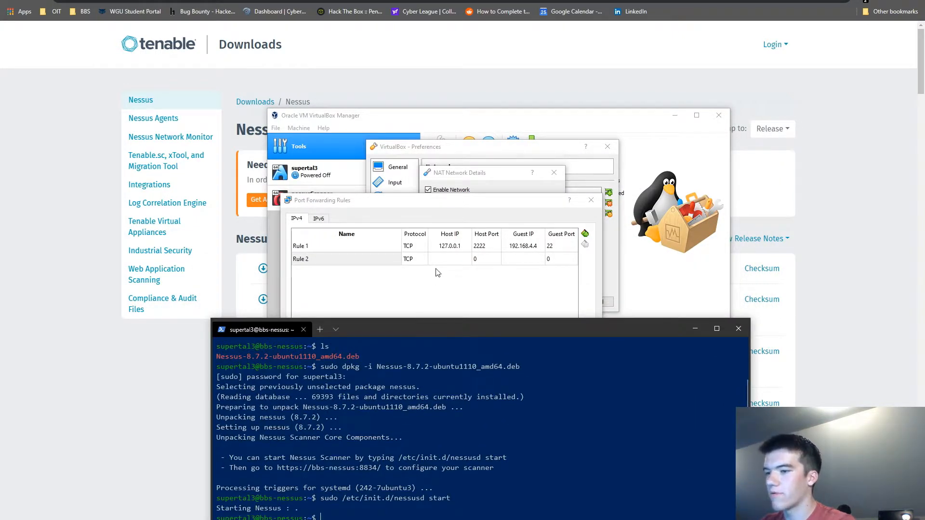
left_click(449, 263)
left_click(450, 264)
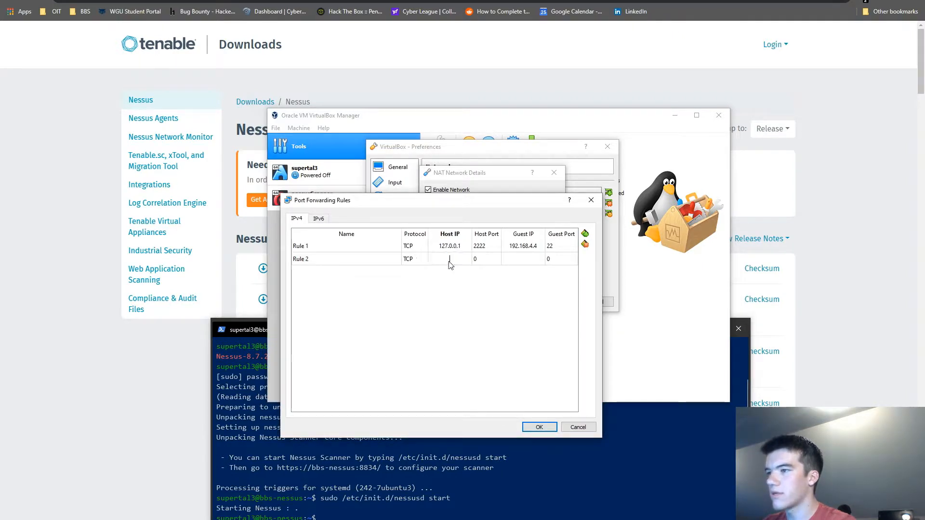
type("127.")
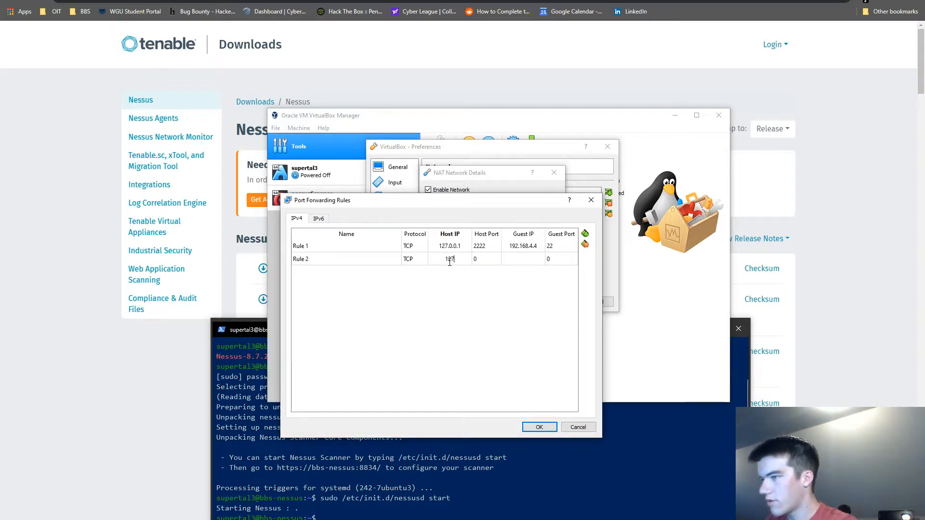
type("0.0.1")
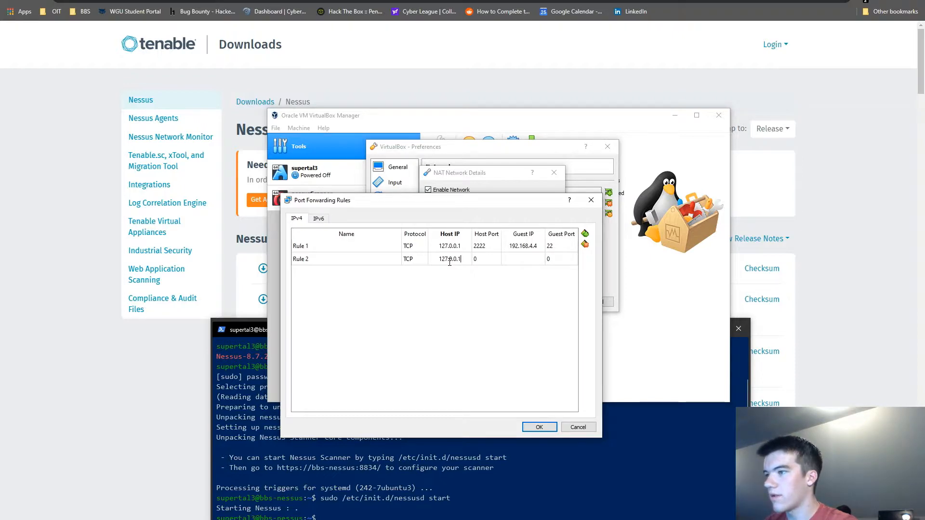
left_click(489, 262)
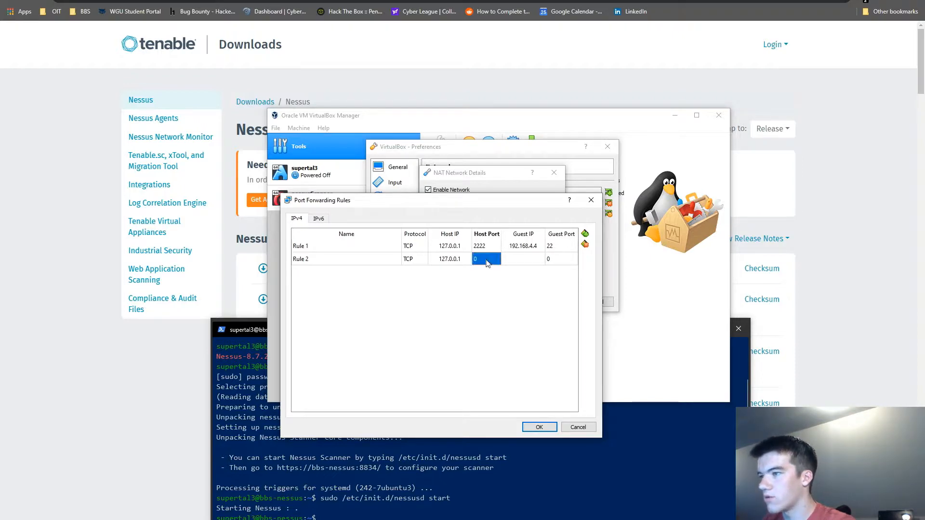
left_click(489, 262)
type("8002")
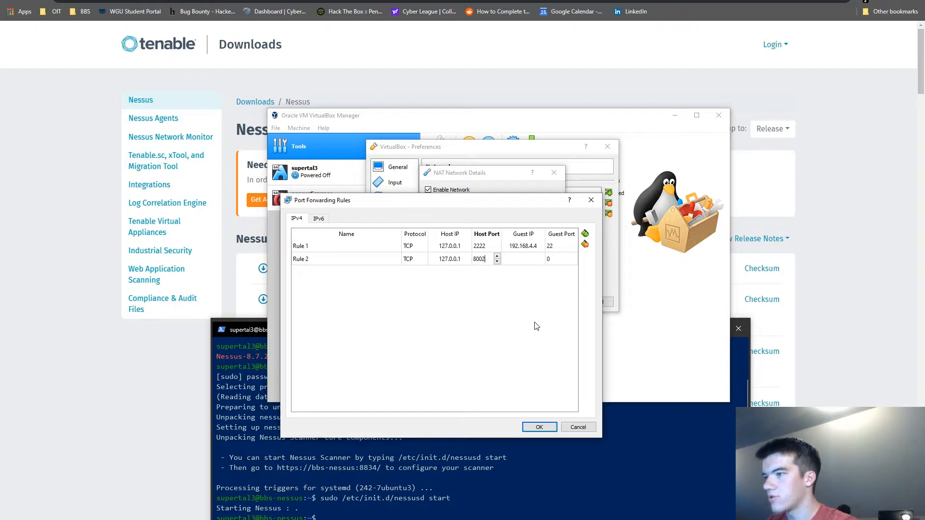
- Set Rule 2's guest IP to 192.168.4.4 and its guest port to the Nessus port 8834
left_click(527, 258)
type("192.168.4.4")
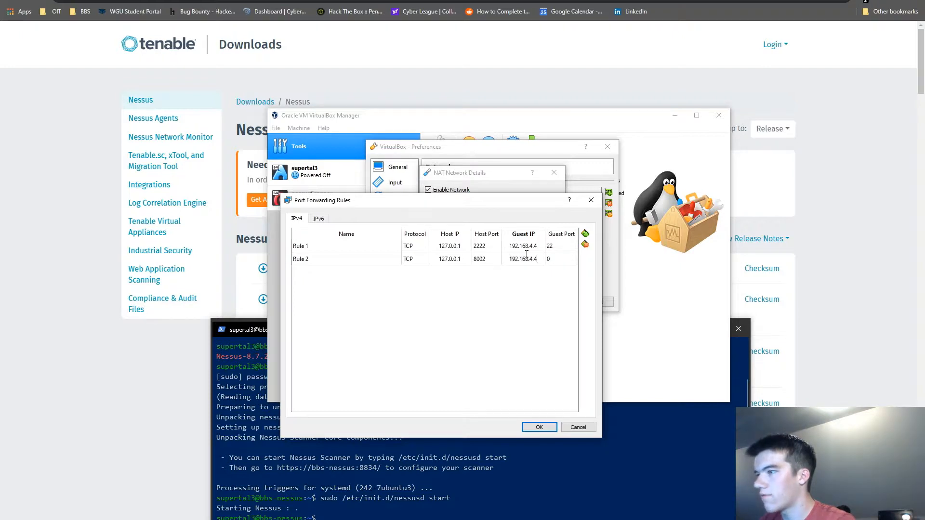
left_click(553, 260)
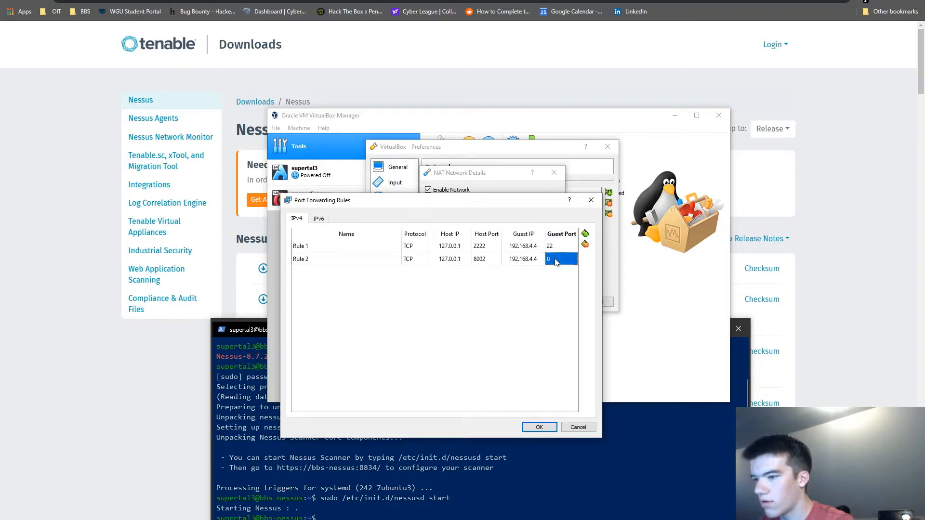
double_click(555, 262)
type("8834")
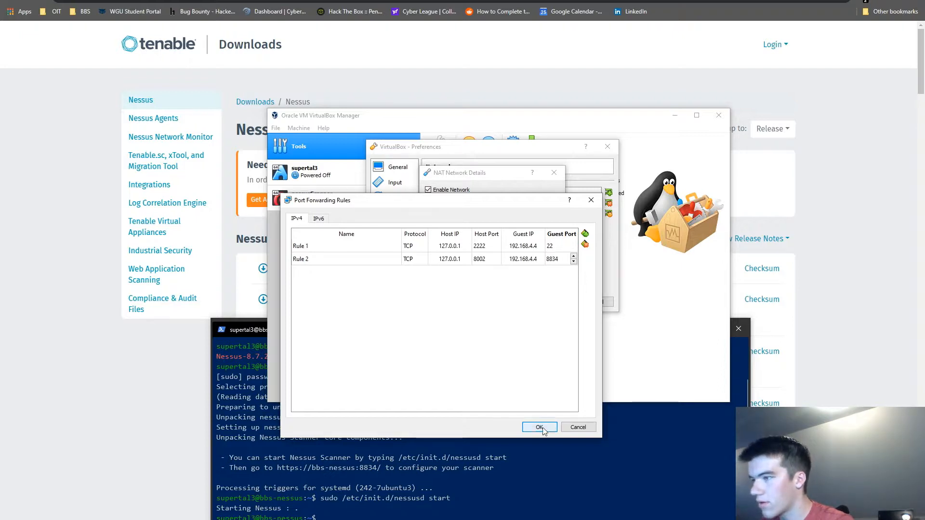
- Save the port forwarding rules, the NAT1 network details and the preferences, and minimize VirtualBox Manager
left_click(540, 427)
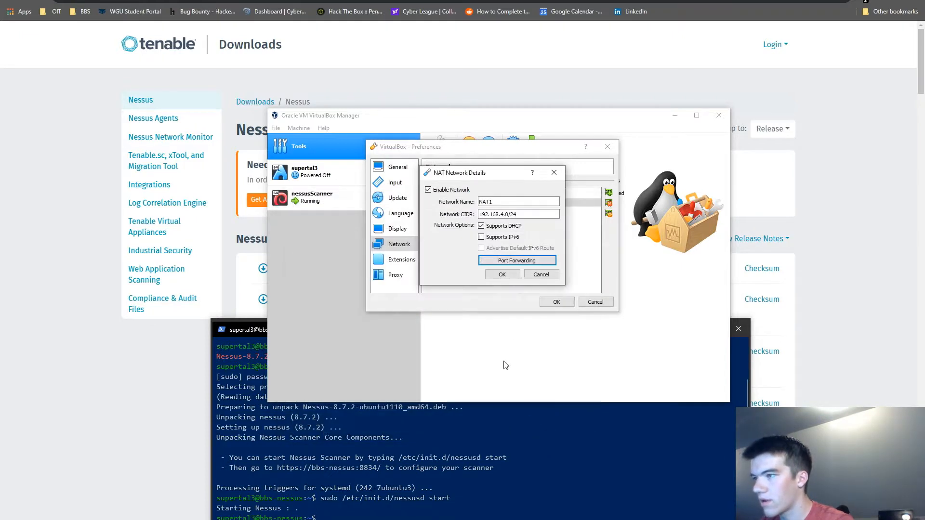
left_click(503, 274)
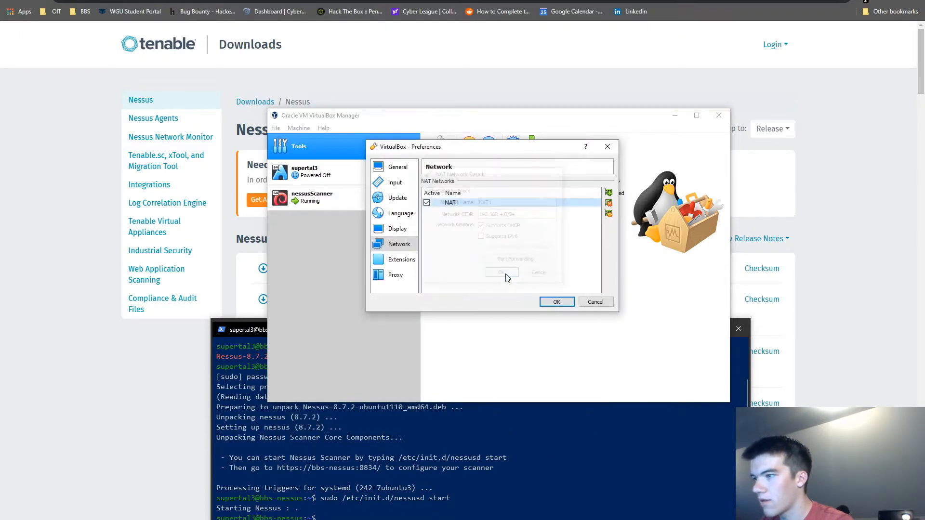
left_click(563, 303)
left_click(675, 115)
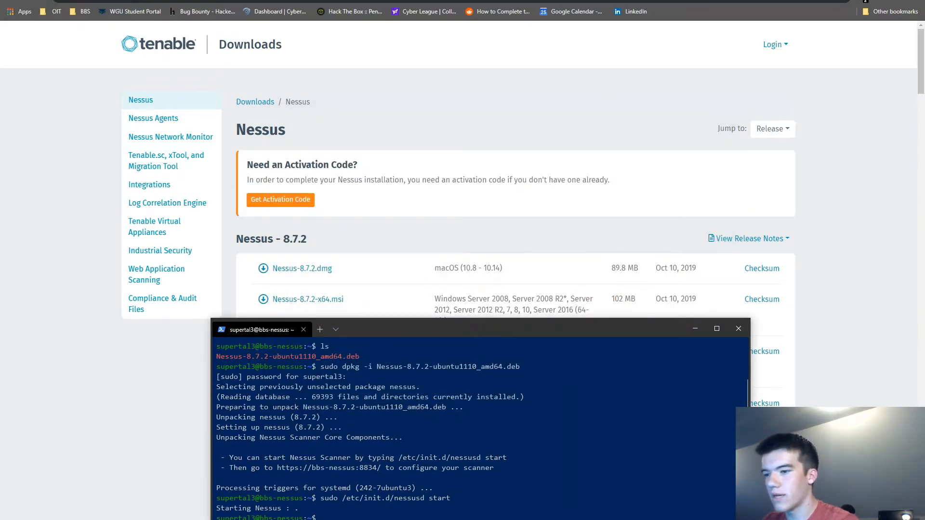
key("ctrl+t")
type("https://")
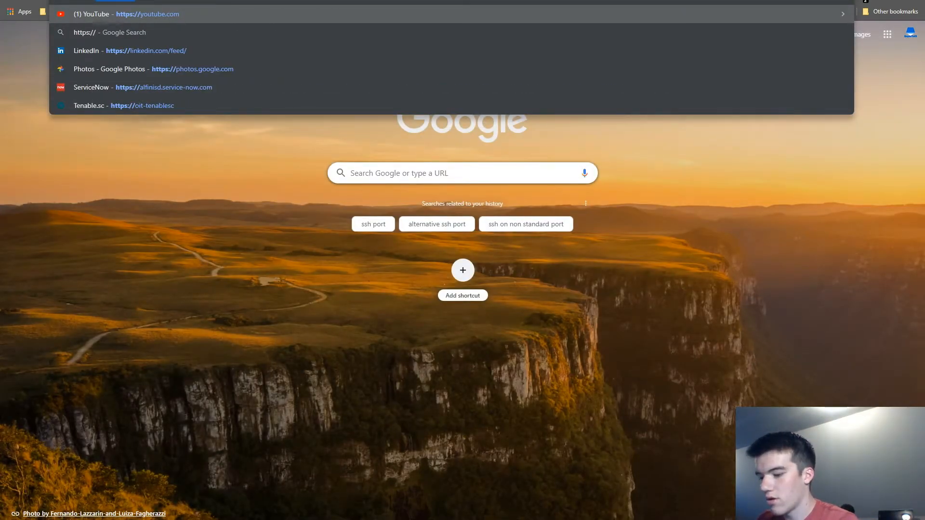
type("127,")
key("BackSpace")
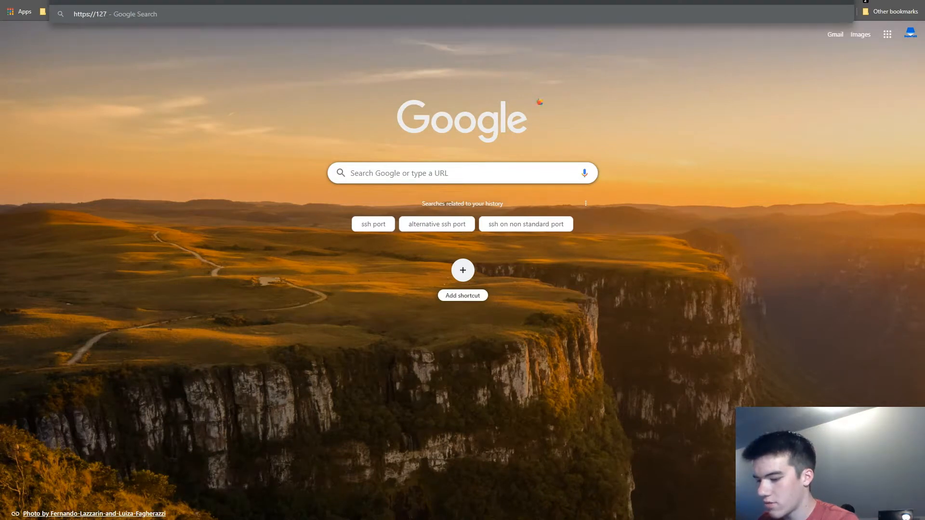
type(".0.0.1")
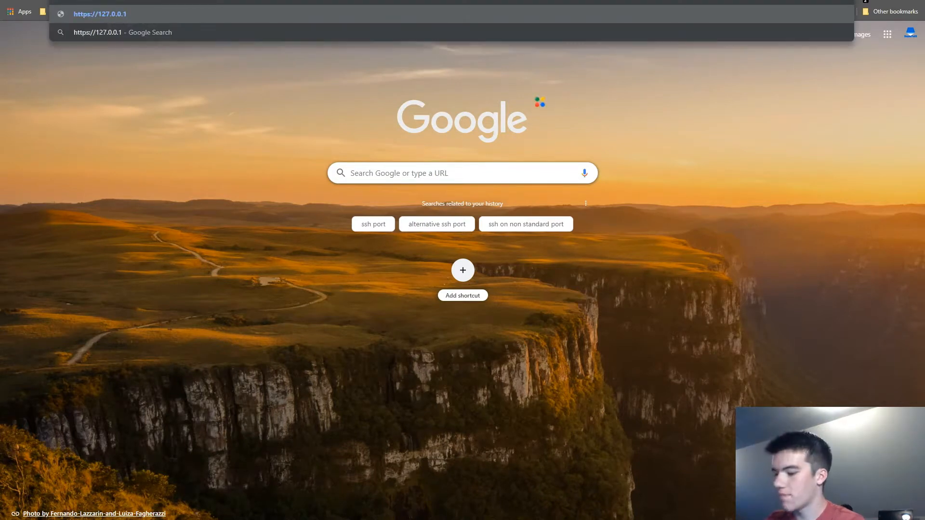
type(":")
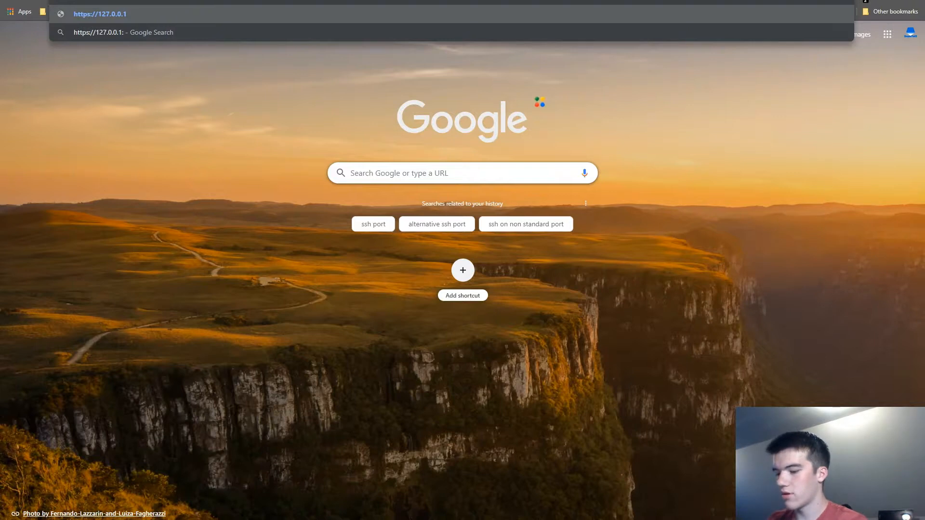
type("8834")
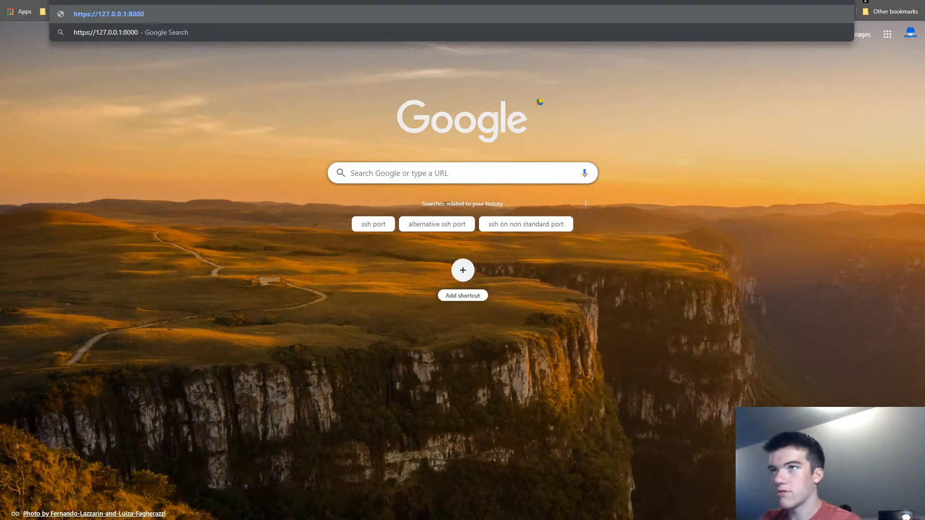
key("Return")
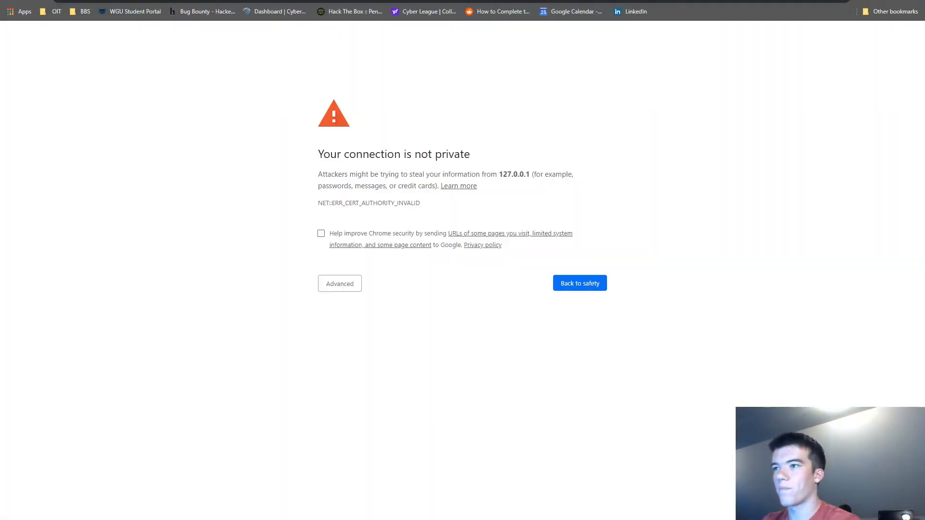
left_click(342, 289)
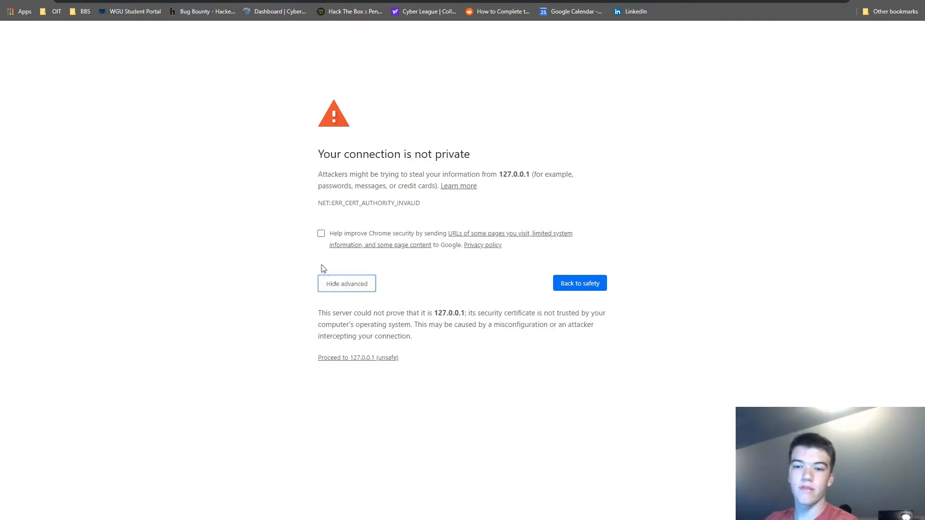
left_click(376, 359)
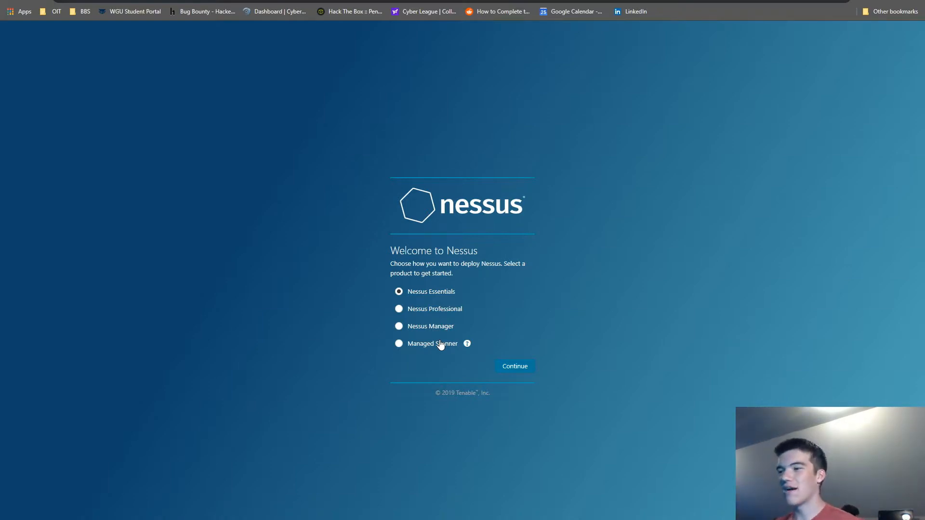
- Continue the setup with Nessus Essentials and skip the form that requests an activation code
left_click(517, 368)
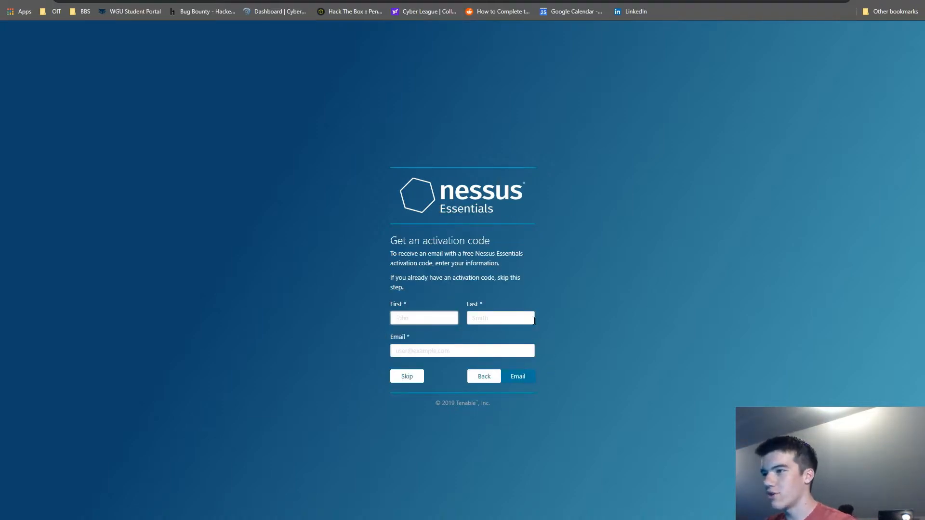
left_click(415, 379)
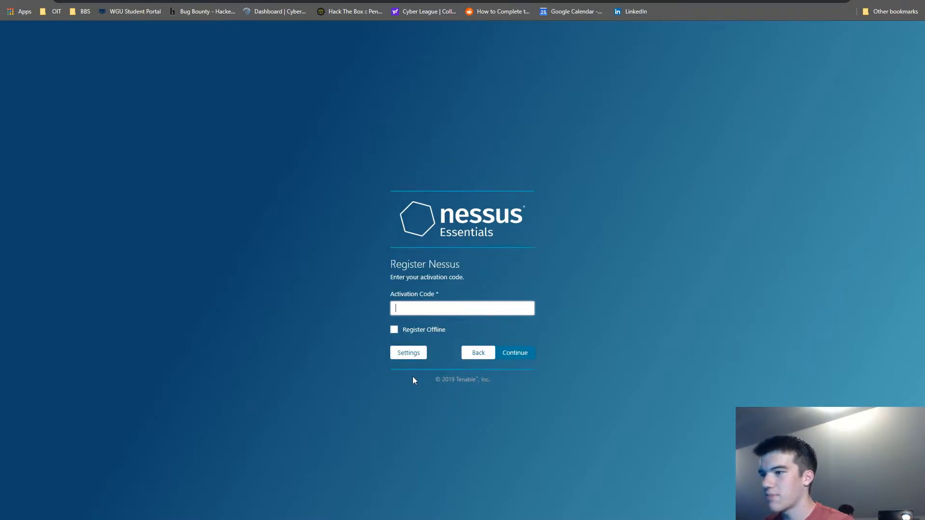
- Enter the Nessus activation code and continue the registration
left_click(434, 306)
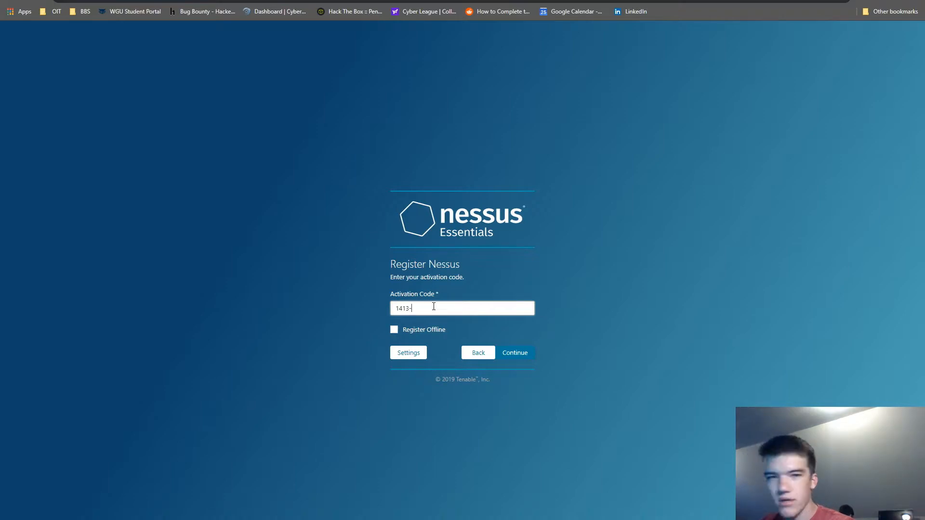
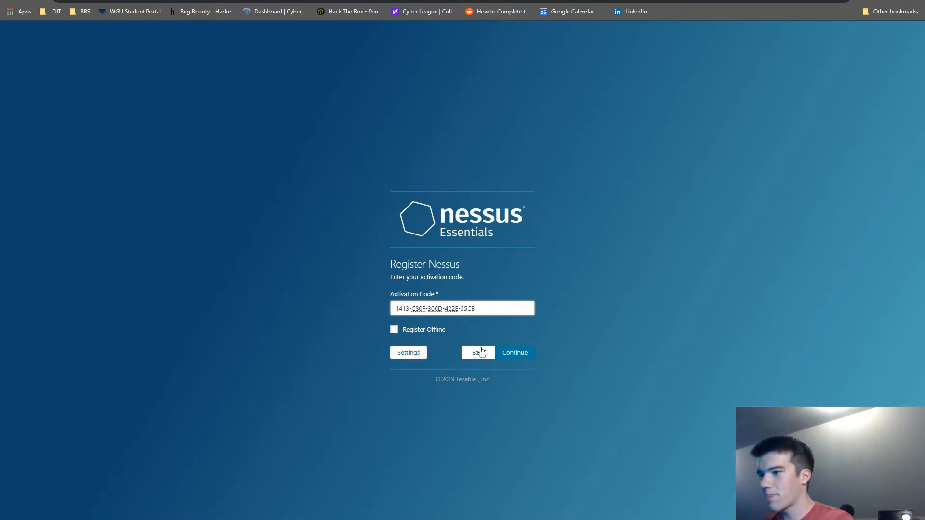
left_click(514, 353)
- Create the Nessus administrator account by entering its username and password, and submit it
left_click(434, 308)
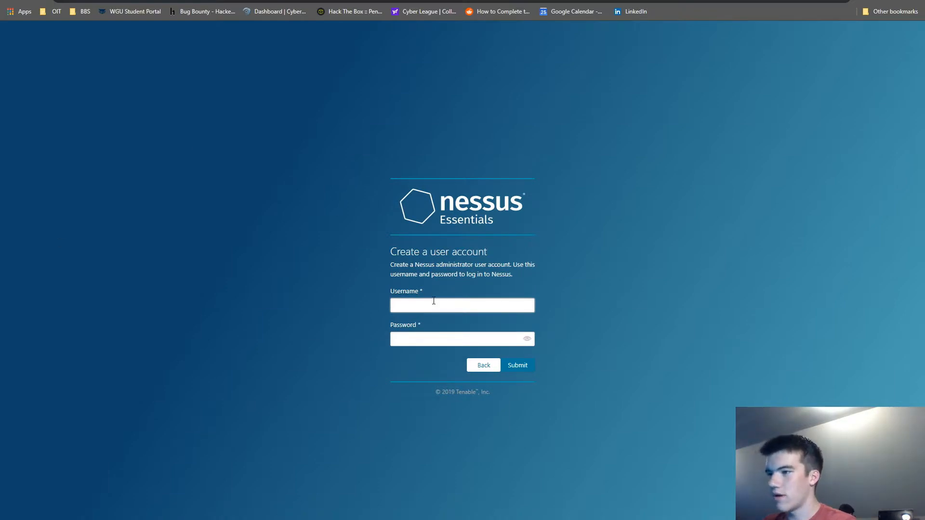
type("supertal3")
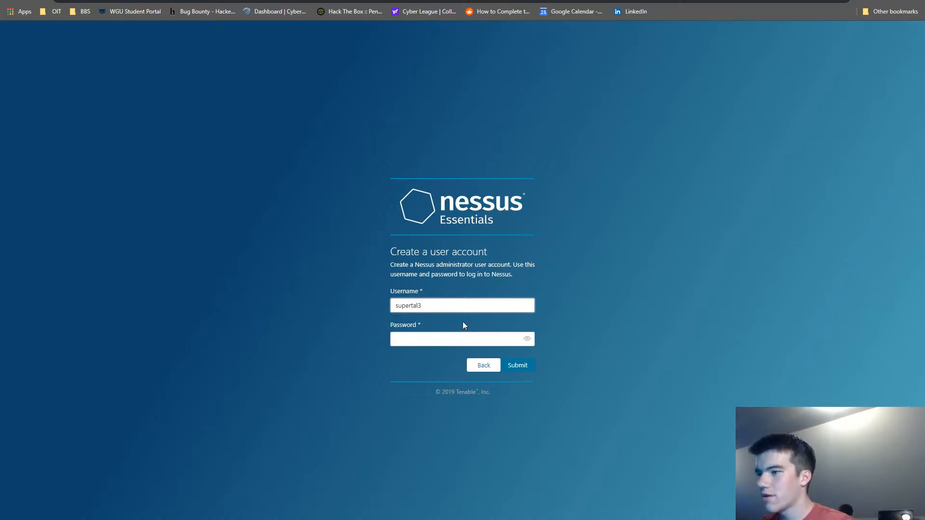
left_click(443, 340)
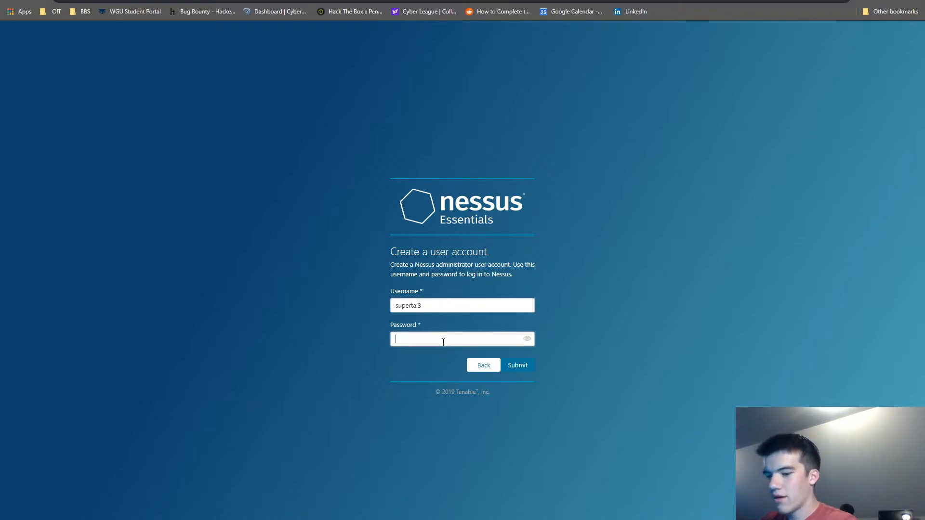
type("•")
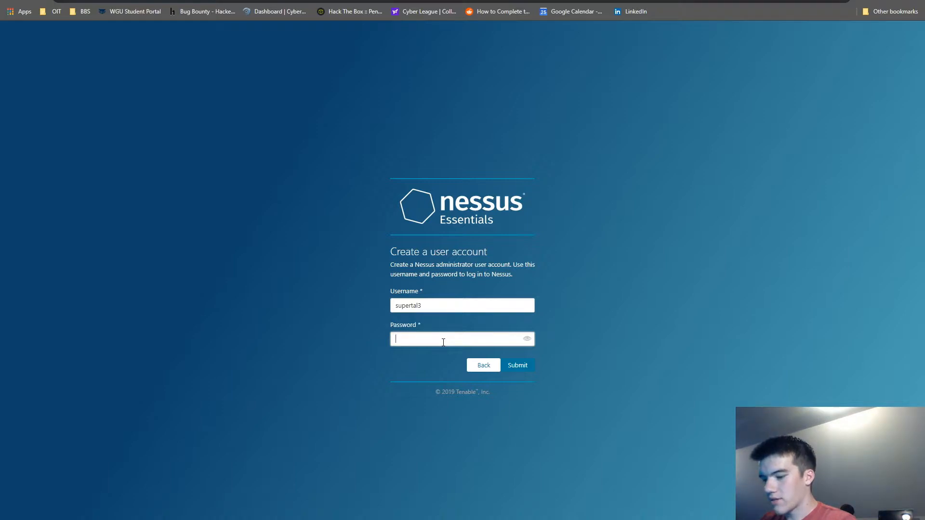
type("••••••••••")
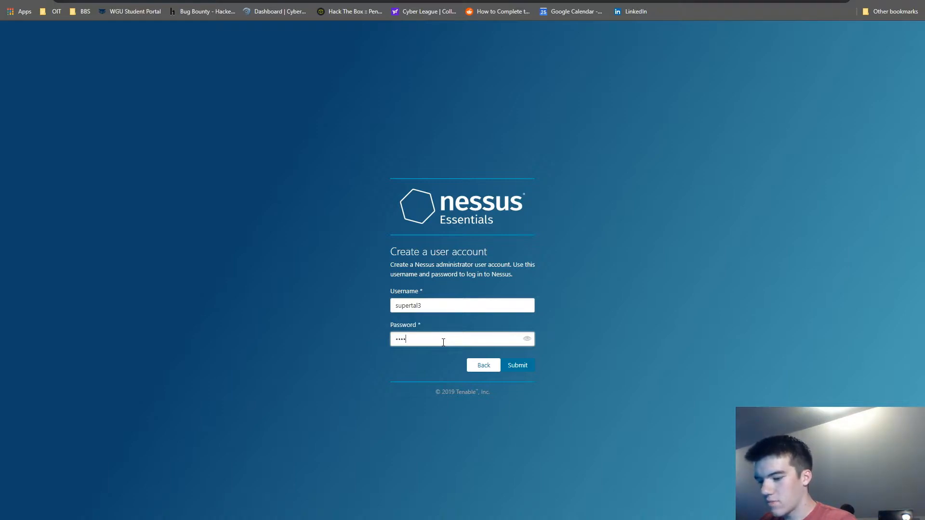
type("•••")
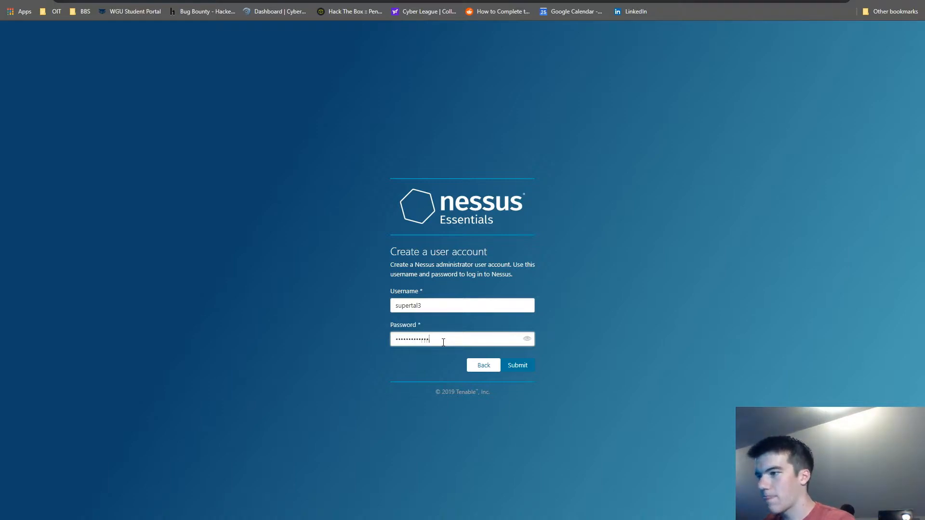
left_click(525, 364)
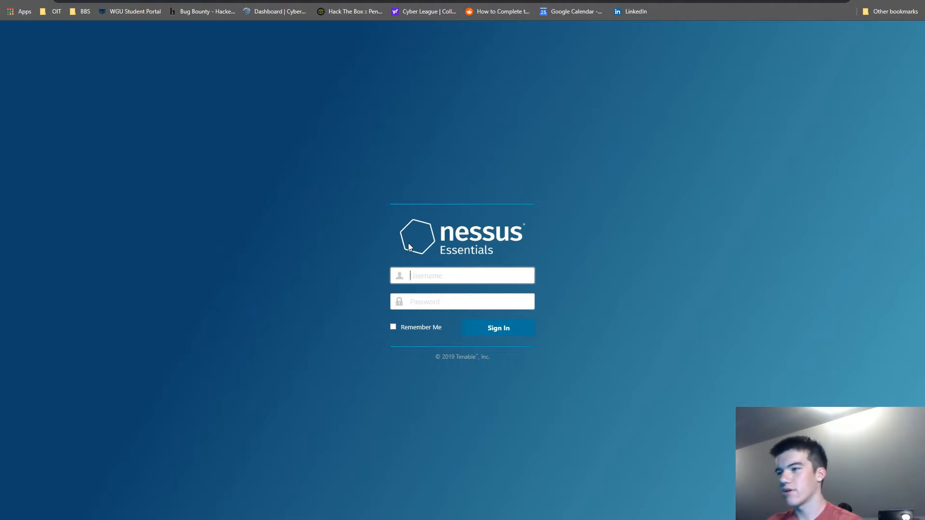
- Sign in to Nessus Essentials with the administrator username and password, with Remember Me enabled
type("supertal3")
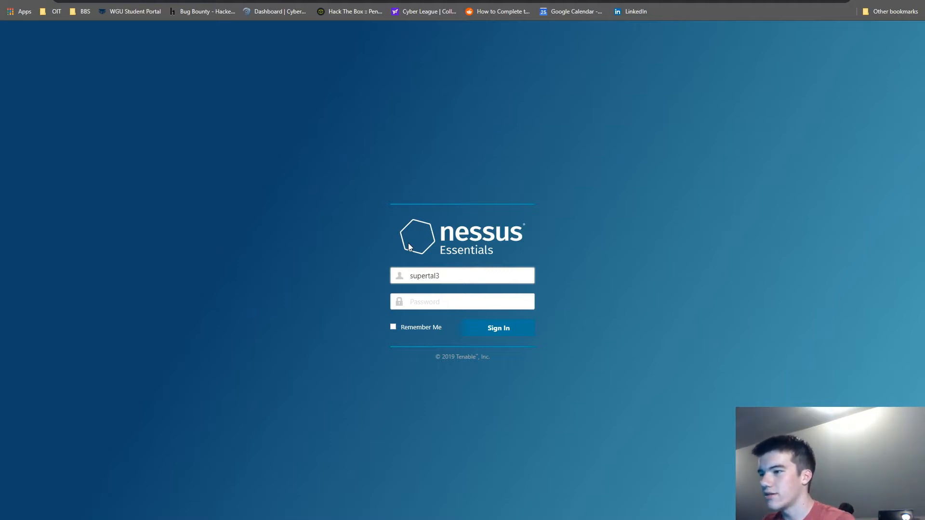
left_click(456, 298)
type("••••••••••")
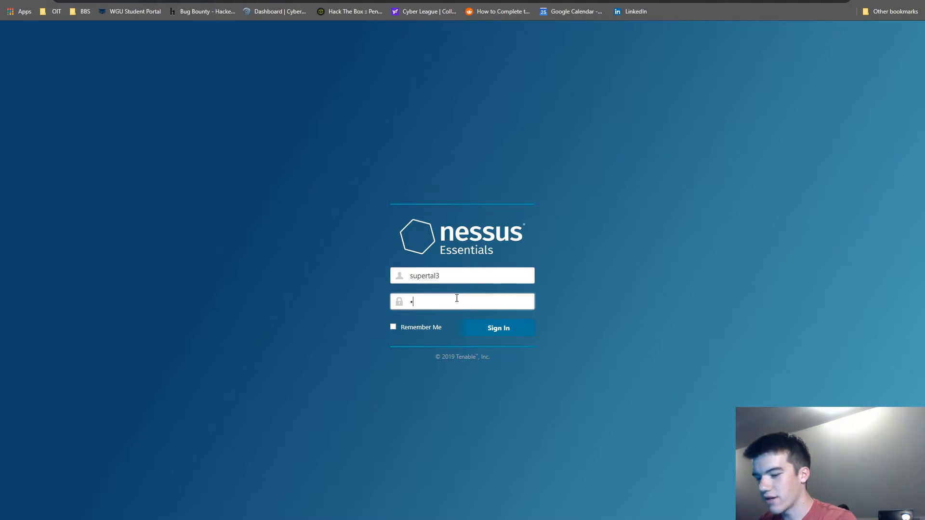
type("•••")
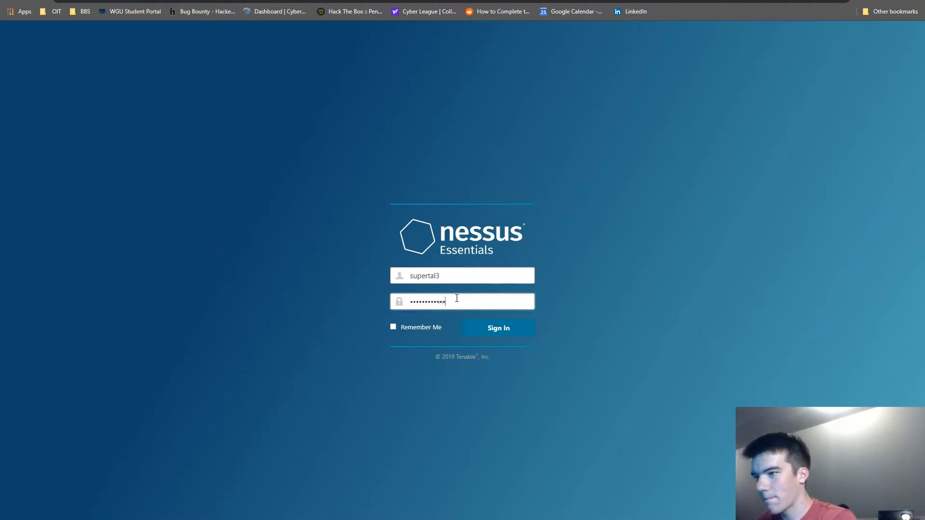
left_click(394, 327)
left_click(508, 330)
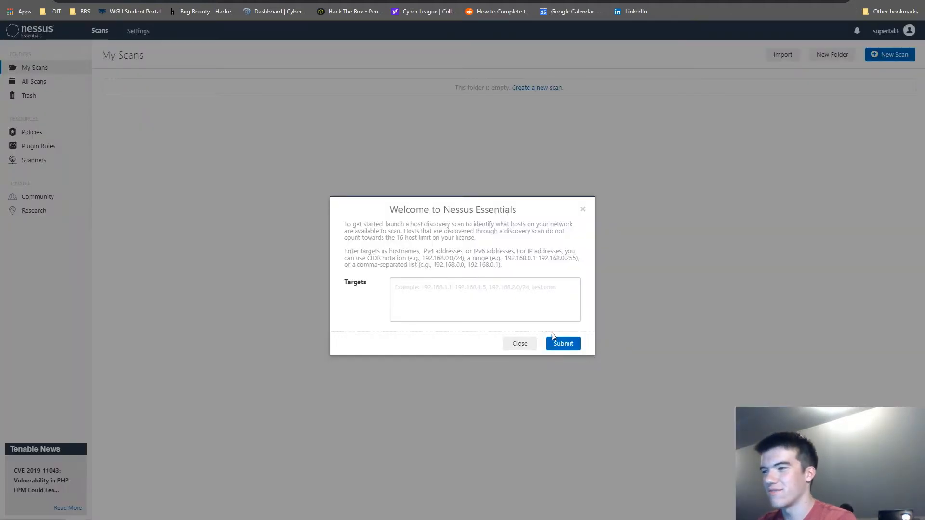
- Launch the initial host discovery scan with 192.168.2.0/24 as the target
left_click(513, 293)
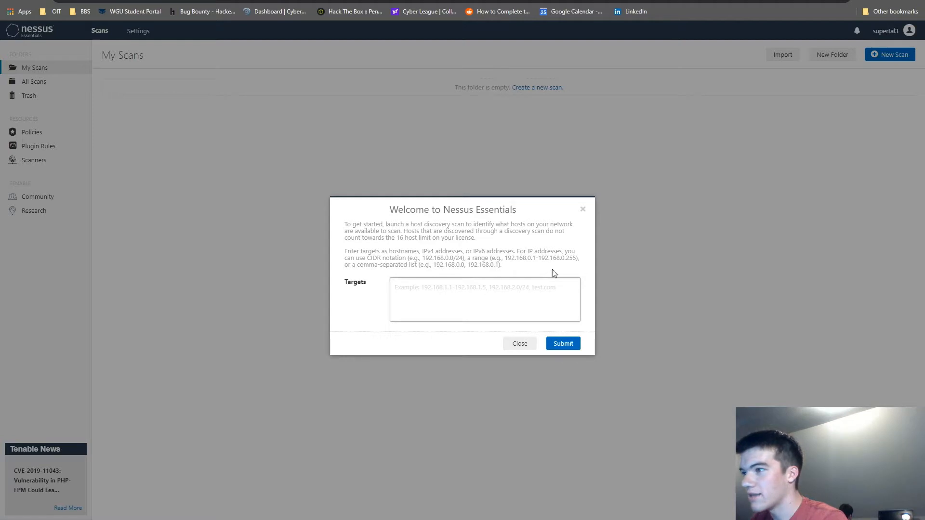
type("192.168.2.")
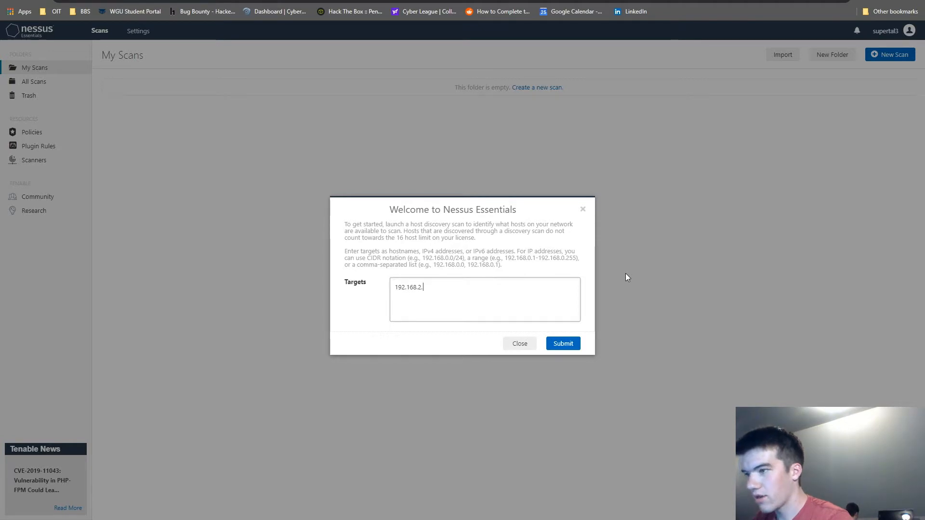
type("0")
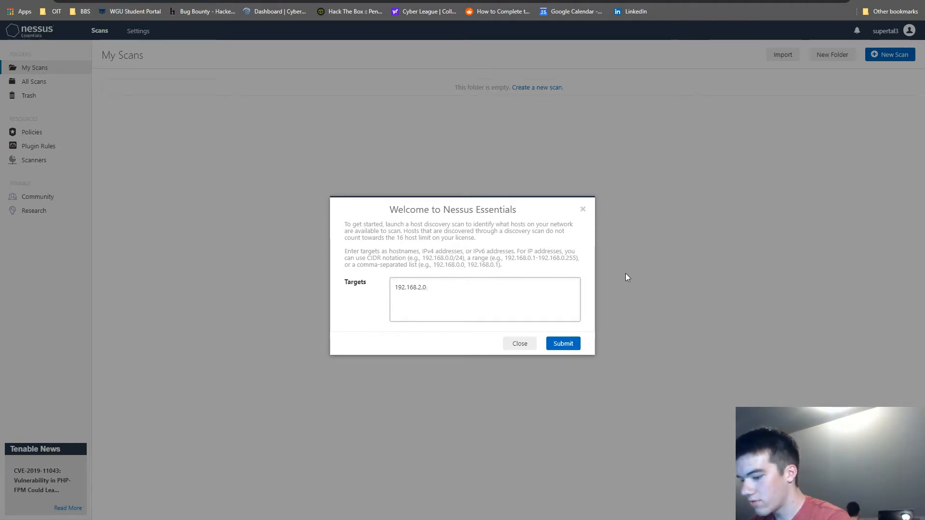
type("/24")
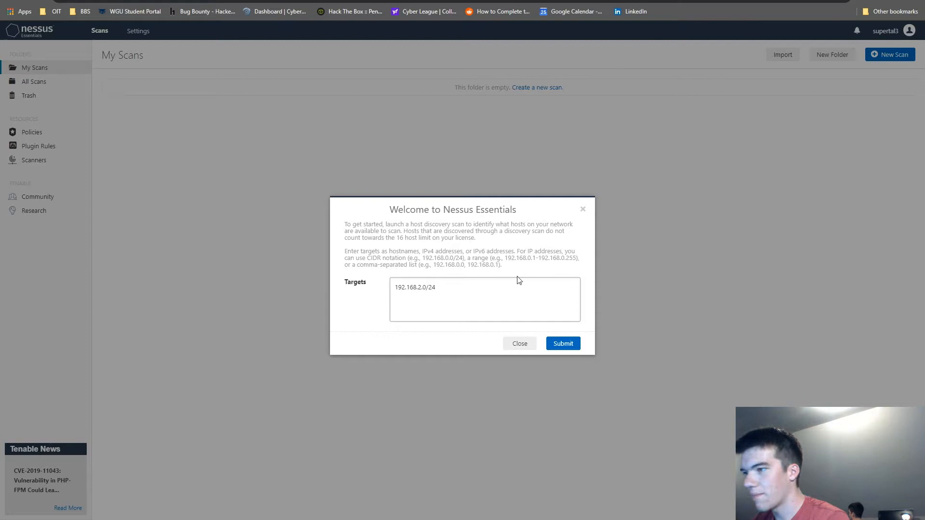
left_click_drag(436, 288, 385, 298)
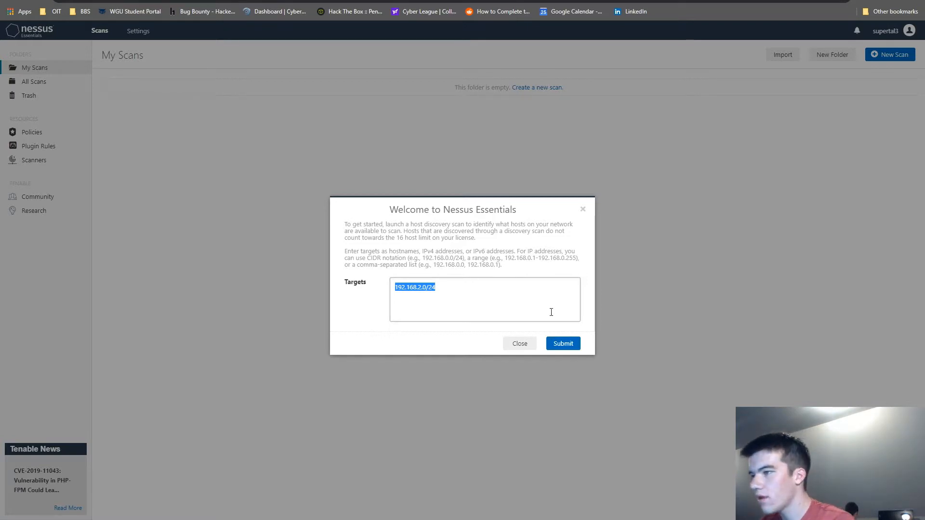
left_click(565, 344)
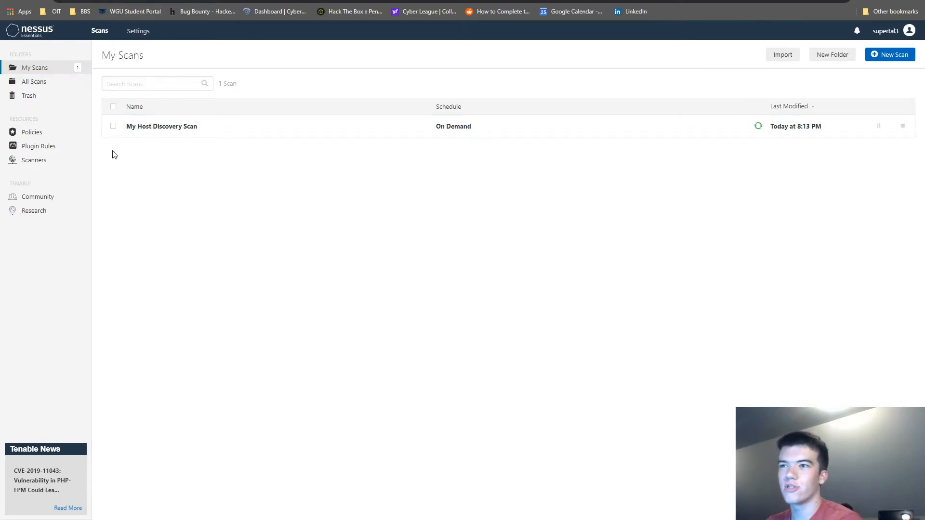
- Open My Host Discovery Scan and review its hosts, vulnerabilities and the Nessus Scan Information details
left_click(42, 84)
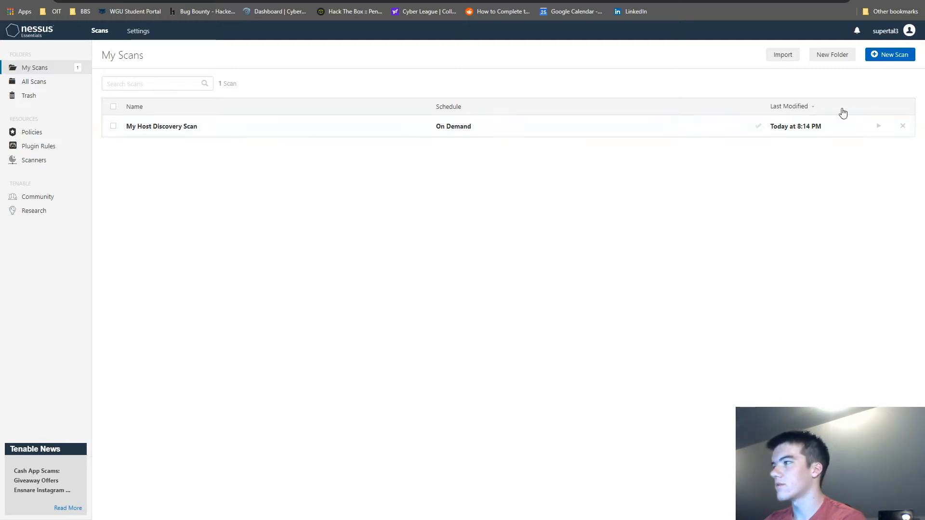
left_click(325, 129)
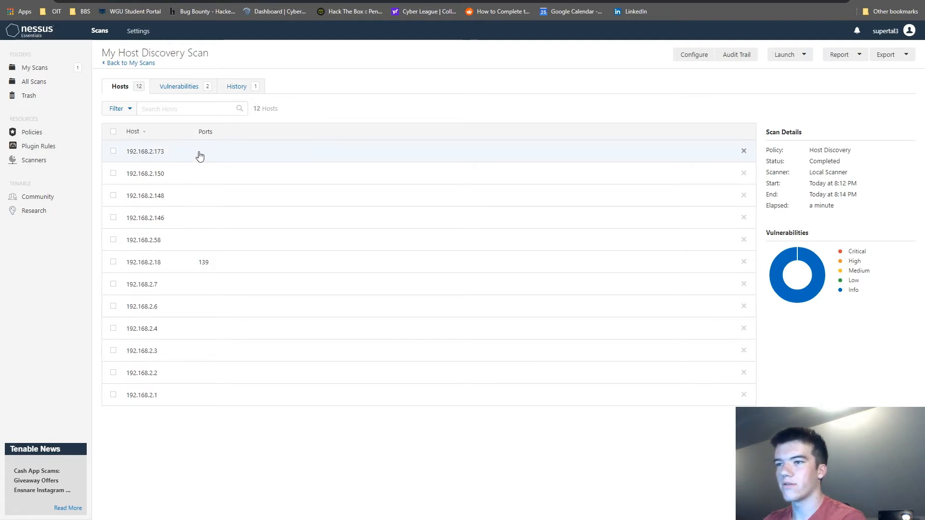
left_click(174, 89)
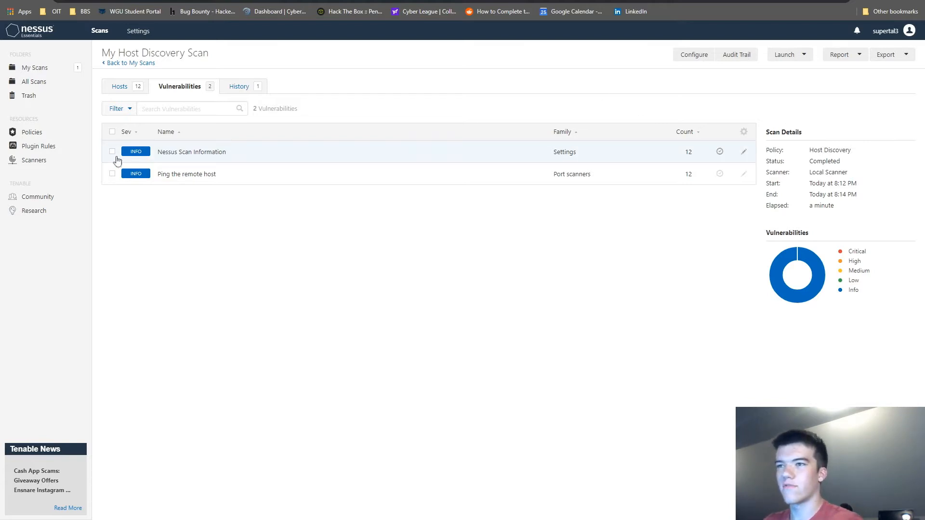
left_click(234, 152)
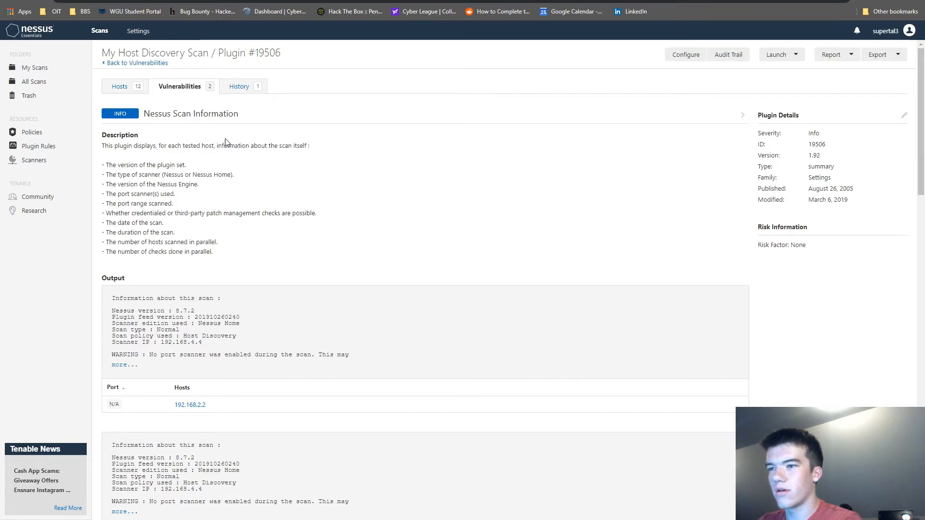
scroll(237, 270, "down", 20)
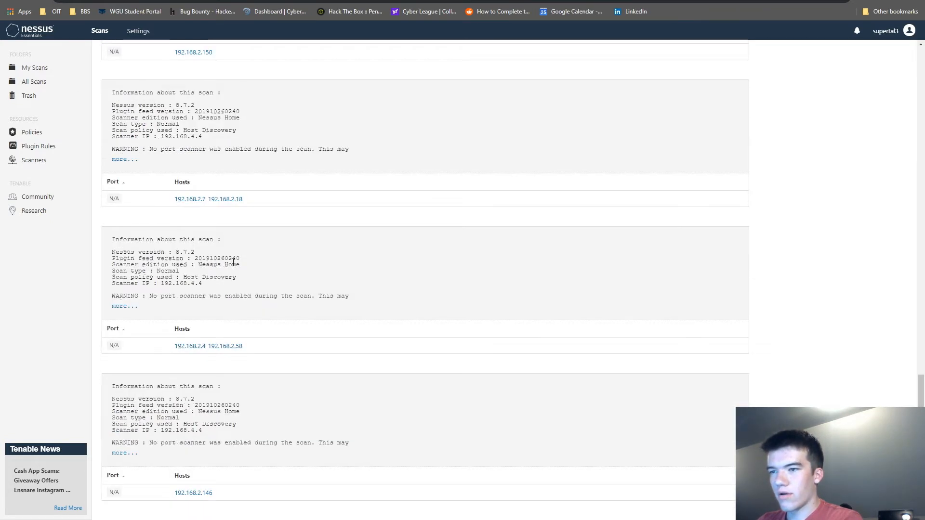
scroll(234, 263, "up", 20)
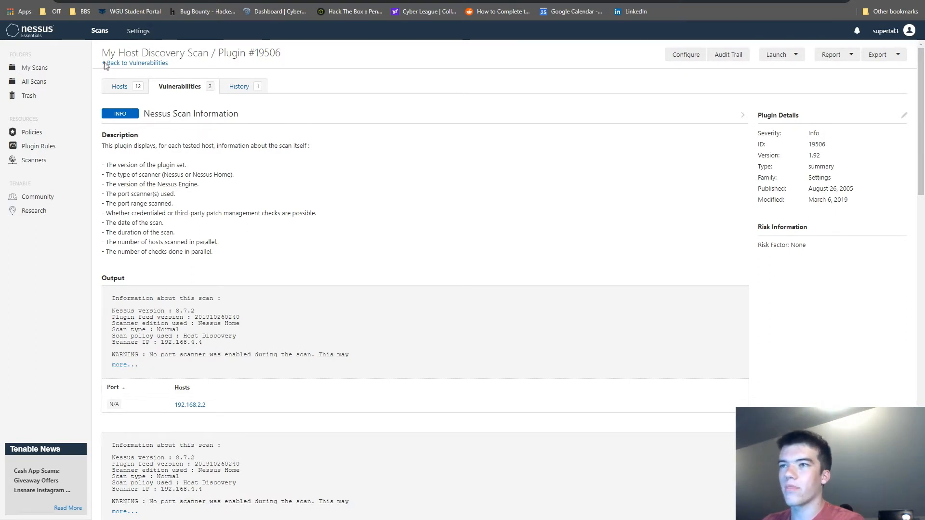
- Return to My Scans and begin a new scan to open the scan templates
left_click(126, 64)
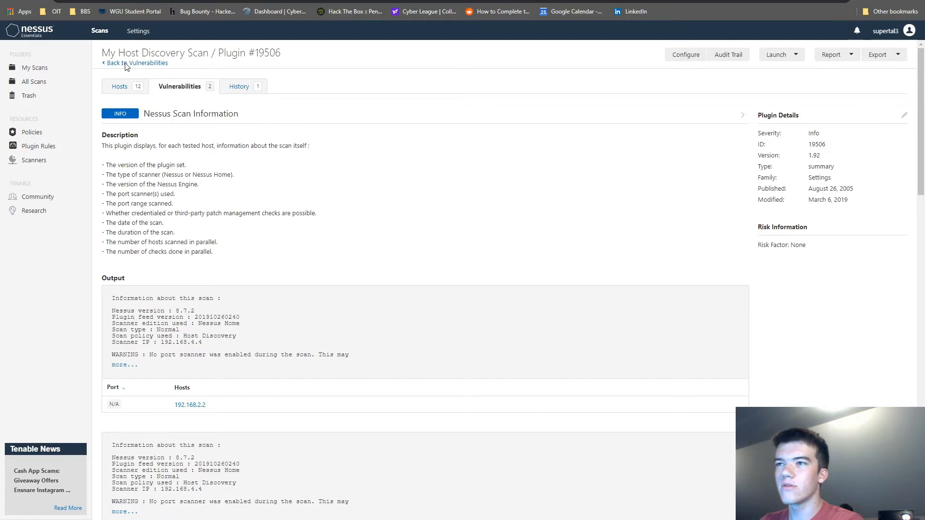
left_click(19, 68)
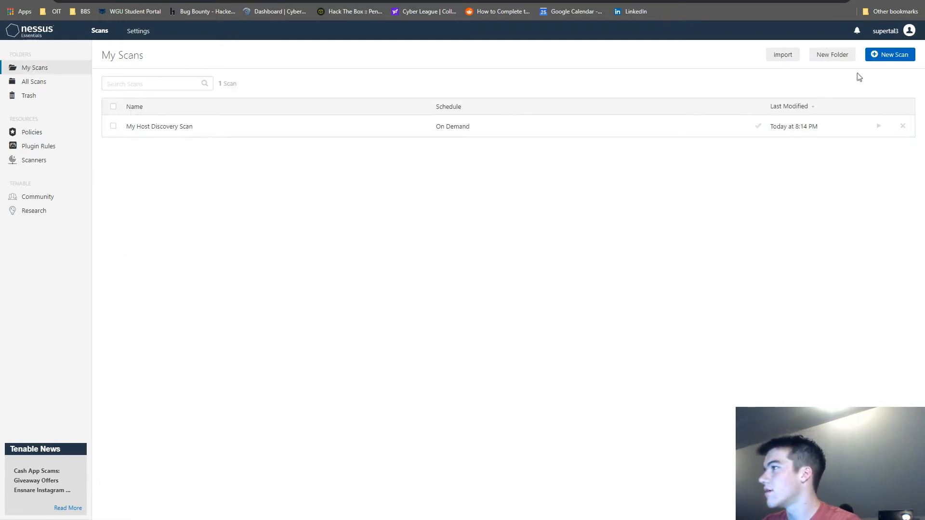
left_click(898, 55)
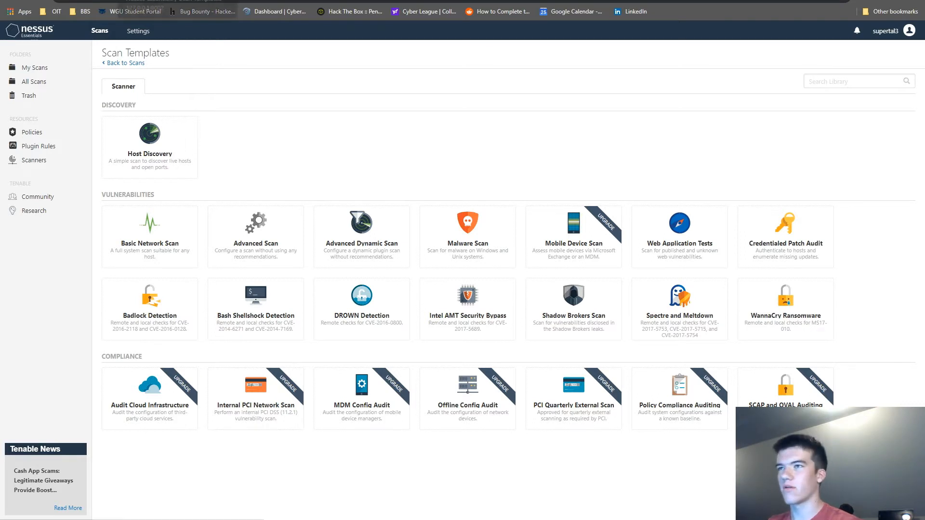
- Search the web for "PCI compliance" in a new browser tab and look through the results
key("ctrl+t")
type("PCI compliance")
key("Return")
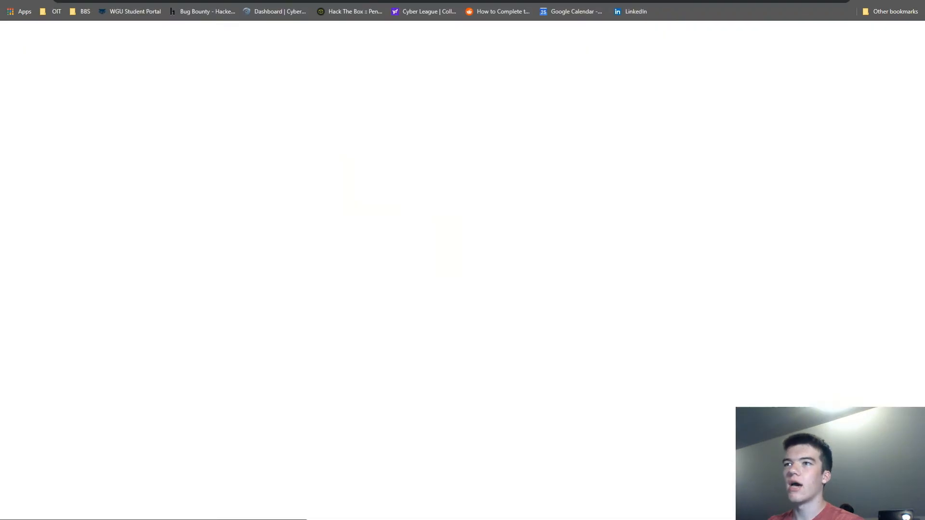
scroll(263, 343, "down", 3)
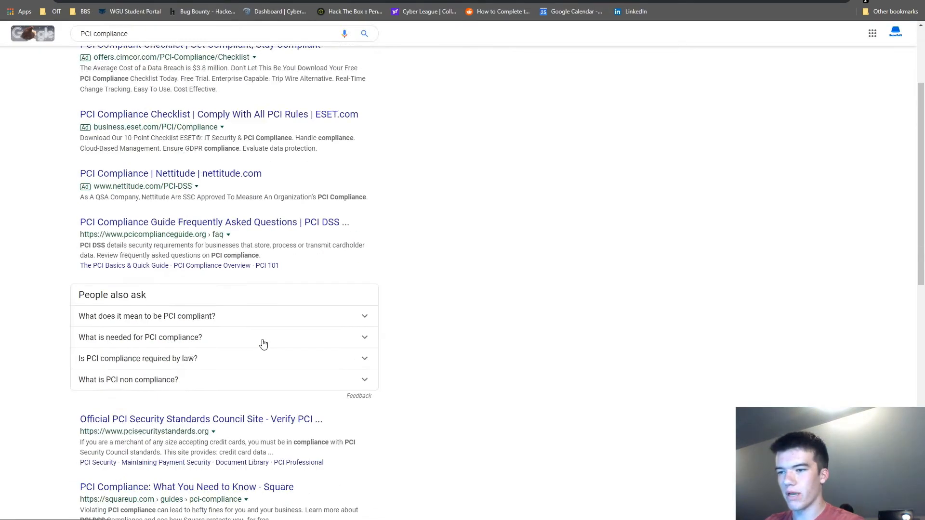
scroll(263, 343, "down", 1)
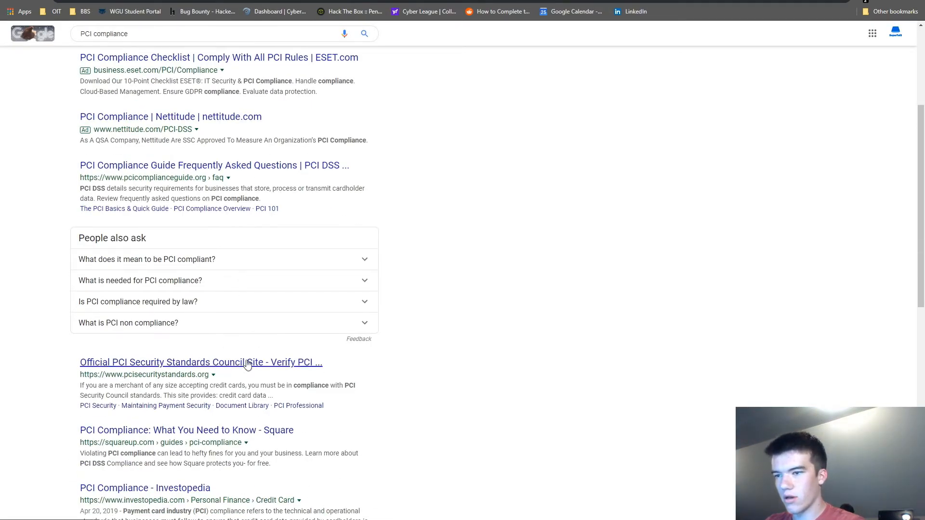
scroll(250, 330, "up", 4)
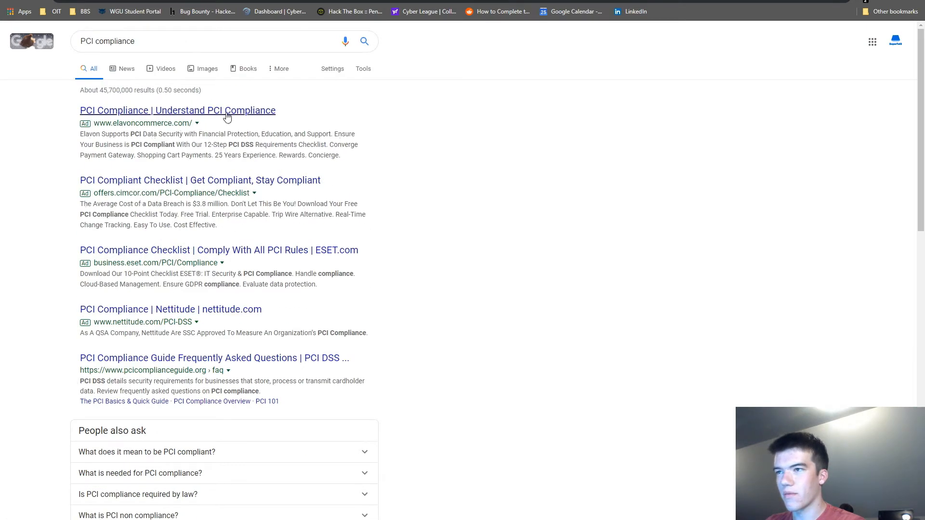
- Replace the web search with "what does pci stand for in compliance" and run it
left_click(167, 41)
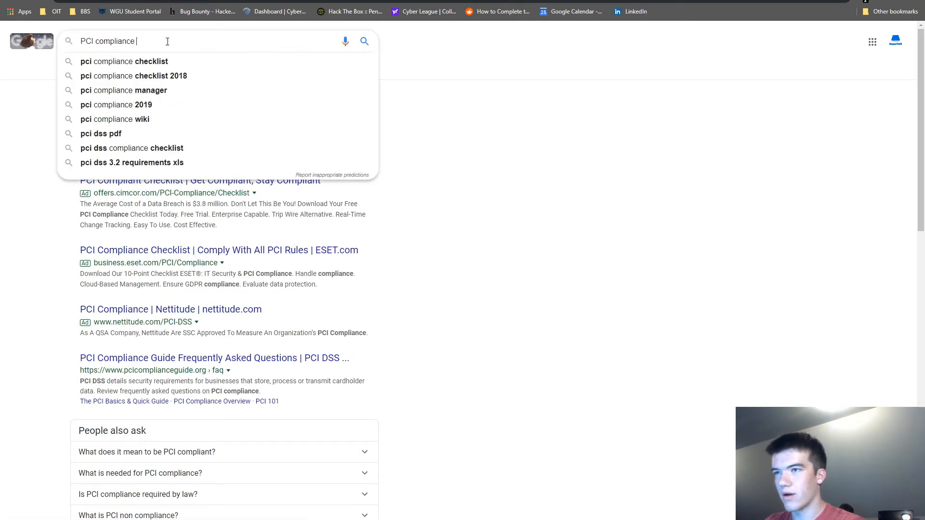
key("BackSpace")
key("BackSpace")
key("BackSpace")
key("BackSpace")
key("BackSpace")
key("BackSpace")
key("BackSpace")
key("BackSpace")
key("BackSpace")
key("BackSpace")
key("BackSpace")
key("BackSpace")
key("BackSpace")
key("BackSpace")
key("BackSpace")
type("what does pci stand for in")
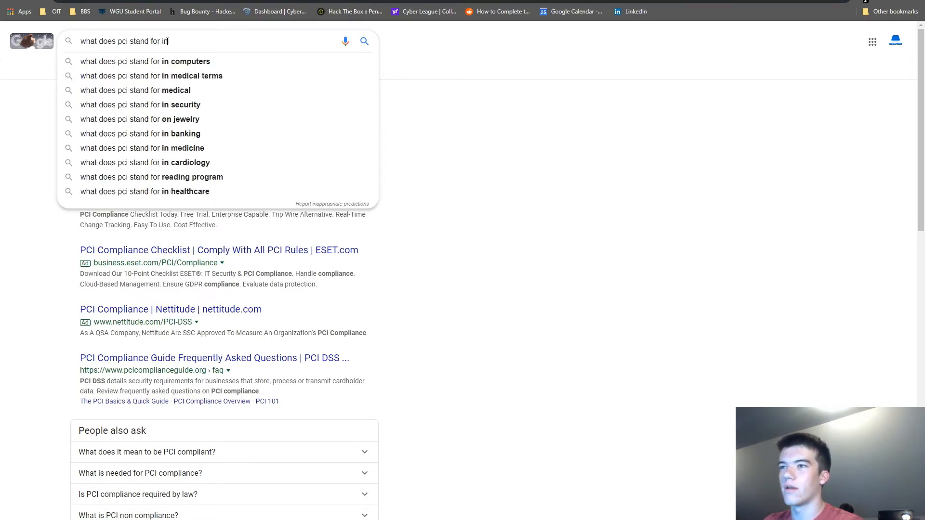
type(" compliance")
key("Return")
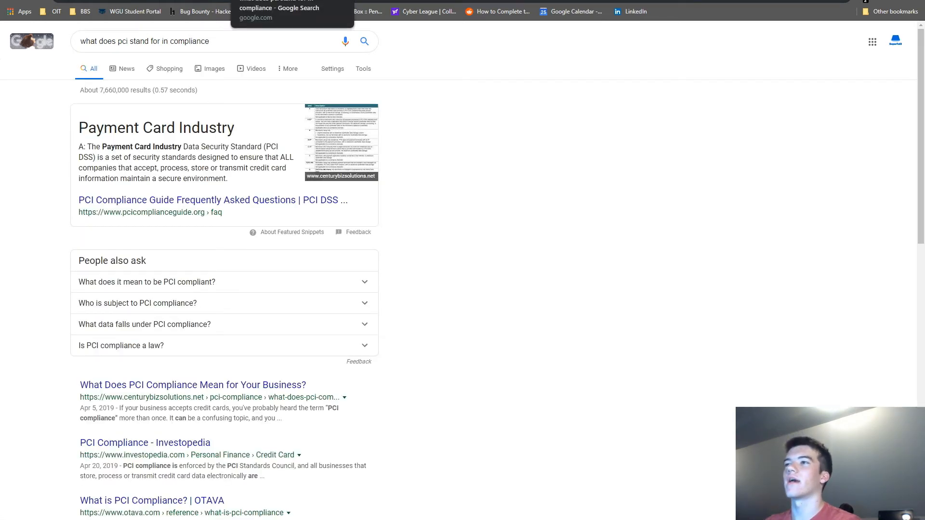
- Return to the Nessus scan templates and choose Malware Scan for the new scan
left_click(334, 0)
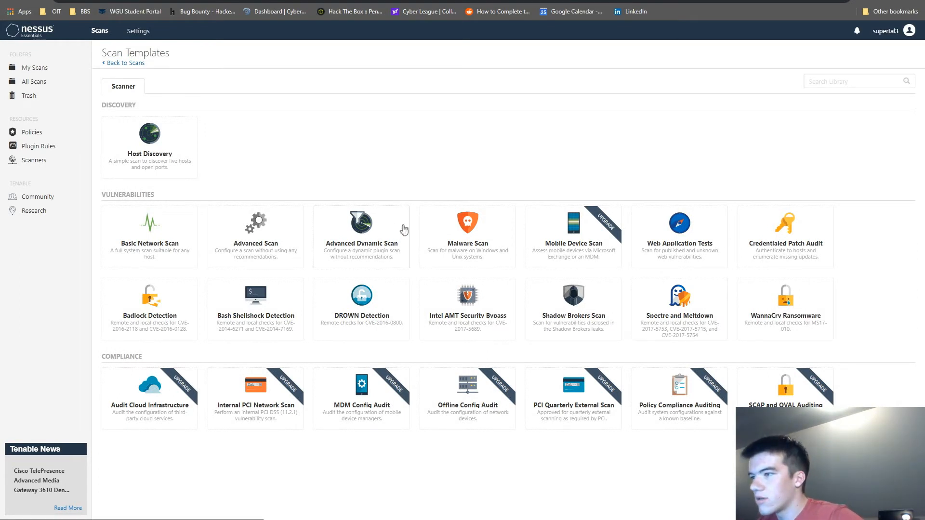
left_click(480, 236)
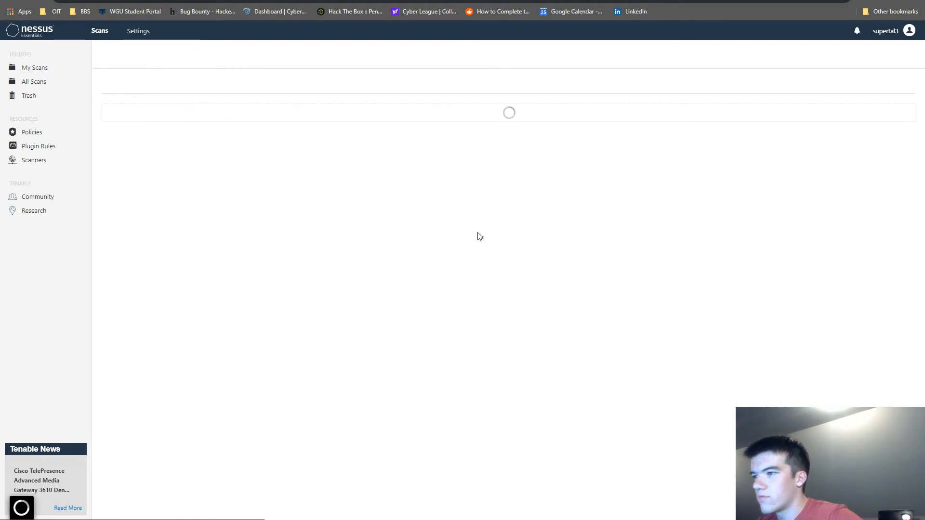
- Name the malware scan MalwareScan1, keep it in the My Scans folder and set its targets to 192.168.2.0/24
left_click(369, 123)
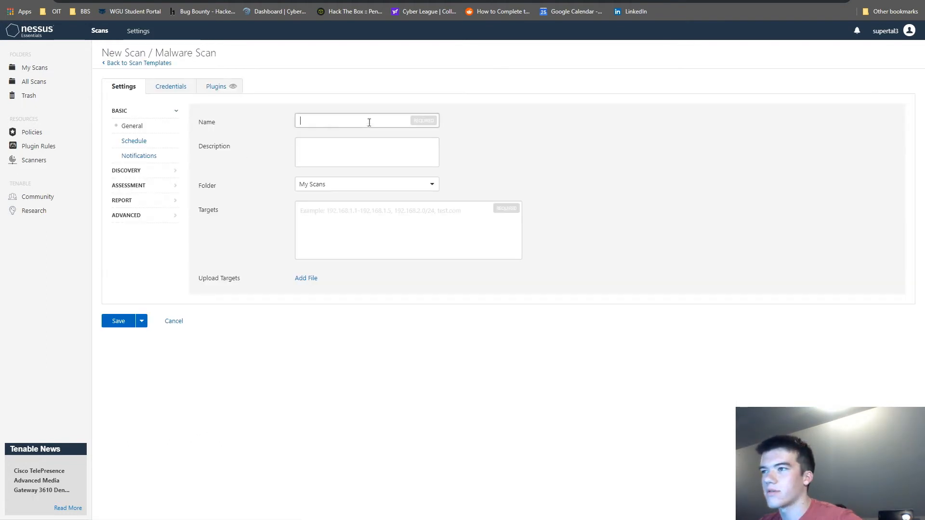
type("MalwareScan1")
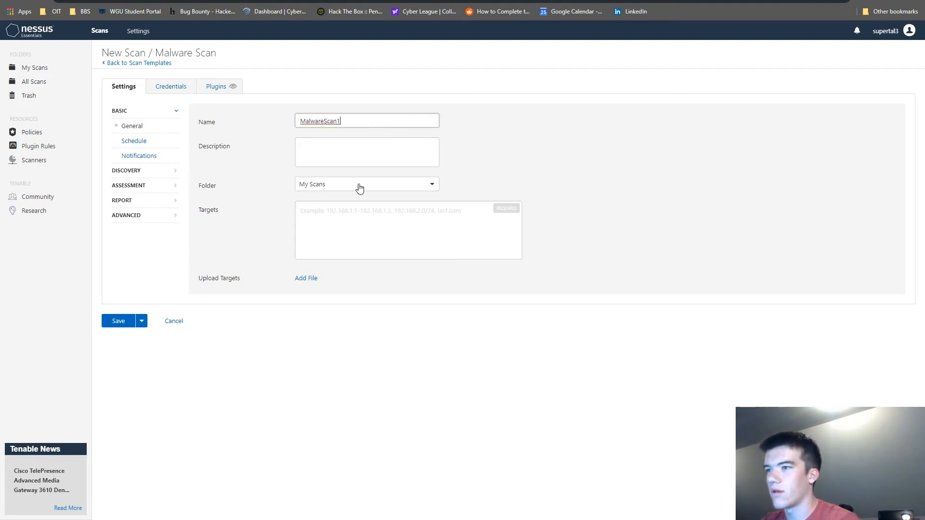
left_click(361, 187)
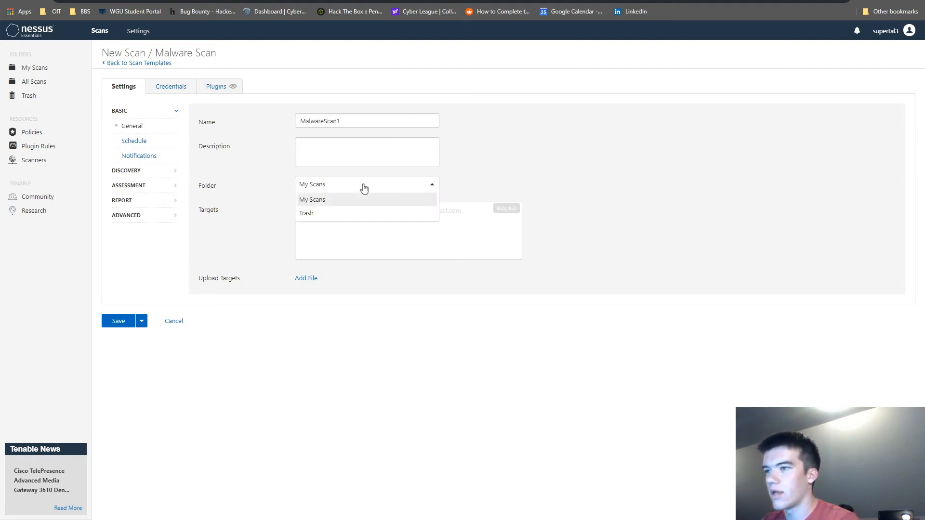
left_click(357, 198)
left_click(347, 211)
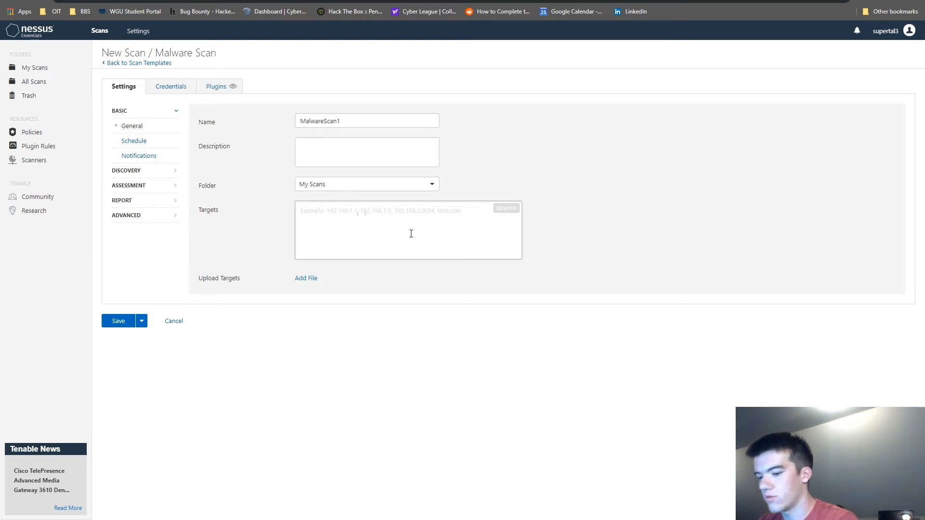
type("192.168.2.0/24")
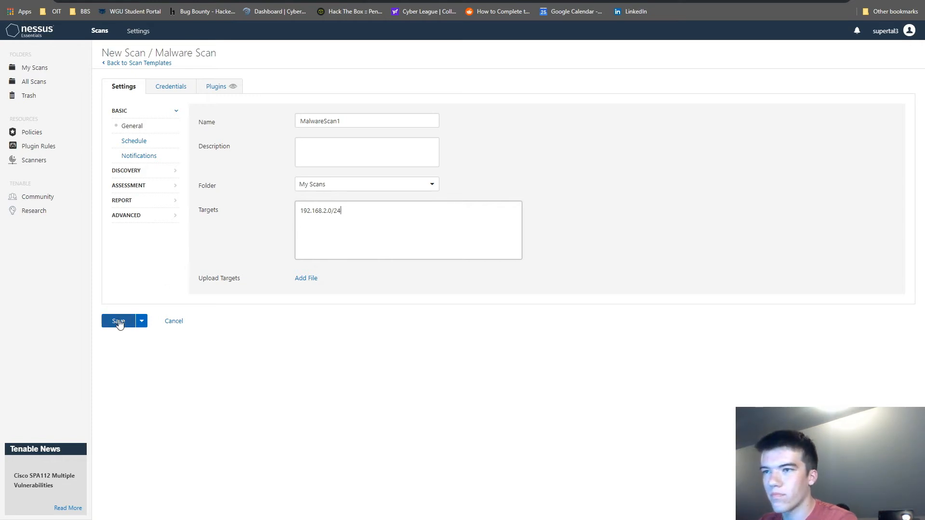
- Review the malware scan's Report, Assessment and Advanced settings, its credential categories and its plugin families
left_click(154, 200)
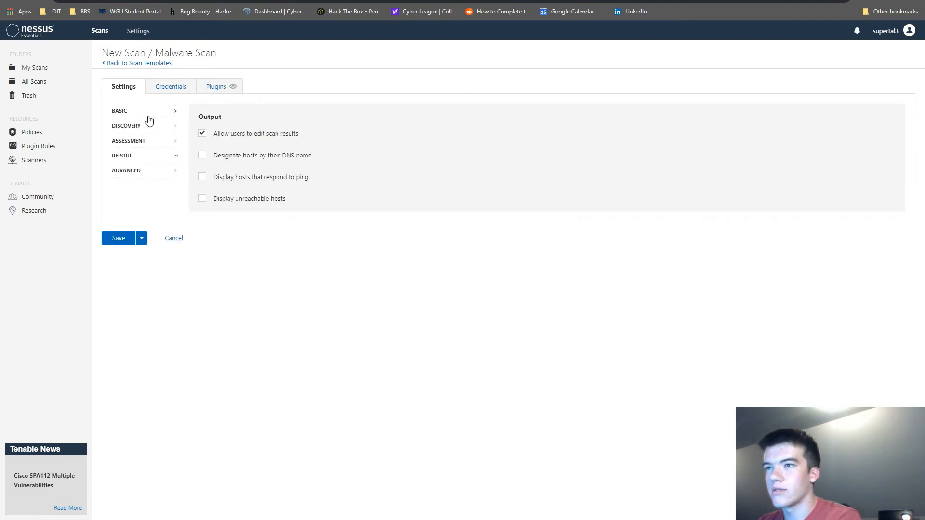
left_click(148, 140)
left_click(127, 159)
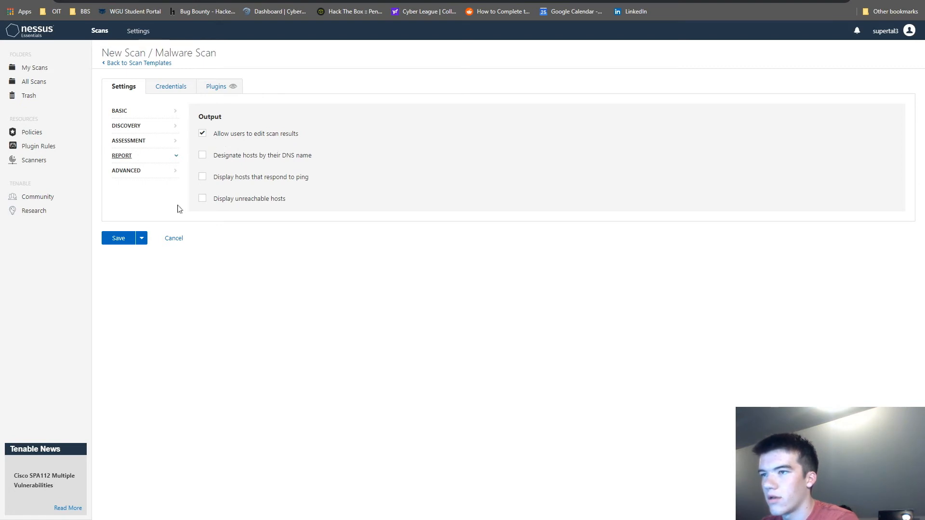
left_click(148, 174)
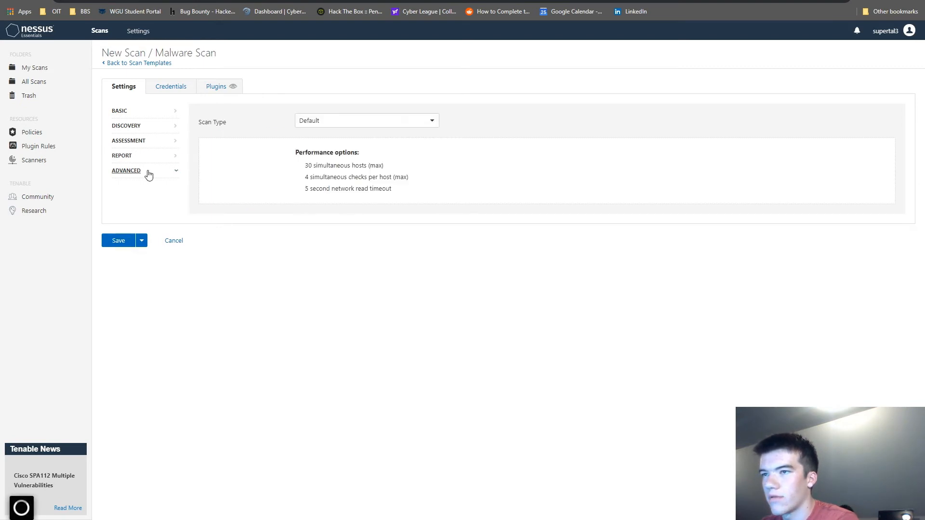
left_click(138, 113)
left_click(171, 86)
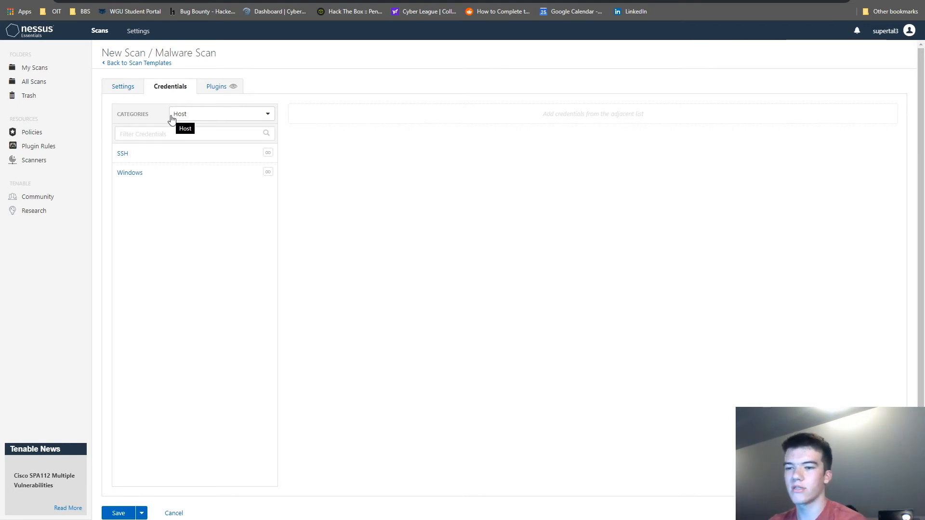
left_click(212, 88)
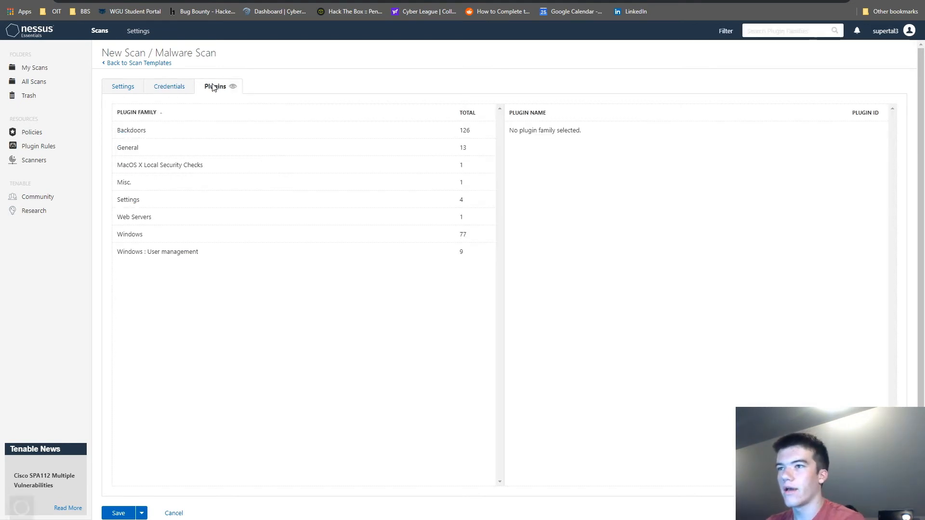
- Return to the malware scan's general settings and try to save the scan
left_click(123, 90)
left_click(120, 322)
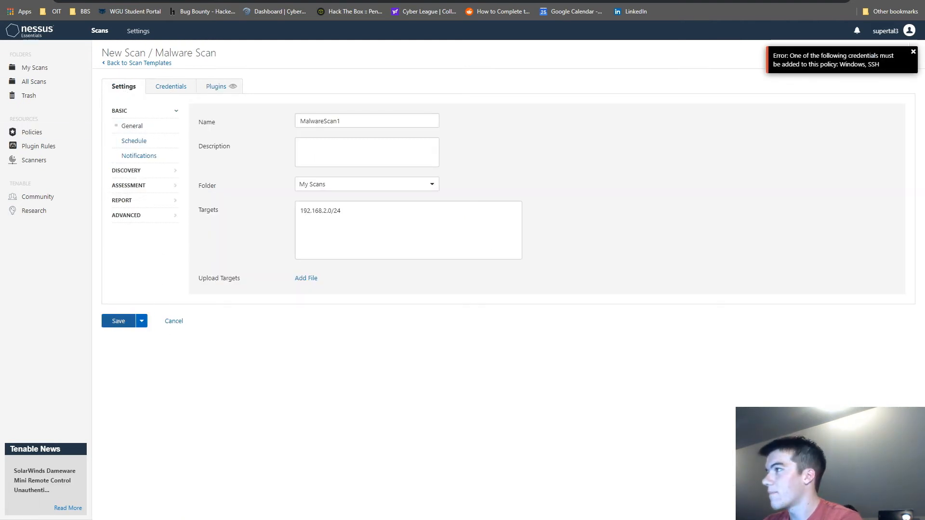
- Start adding Windows password credentials to the malware scan without filling them in, and cancel the new scan
left_click(171, 88)
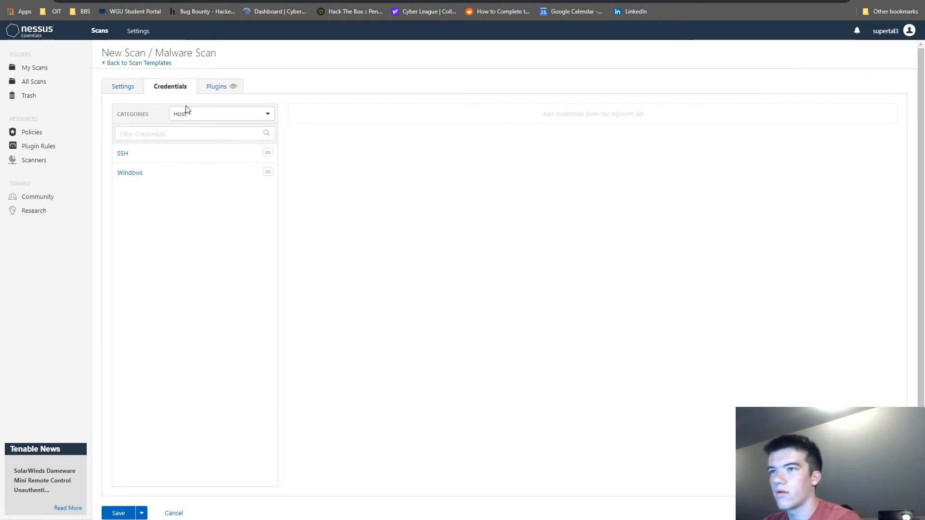
left_click(169, 174)
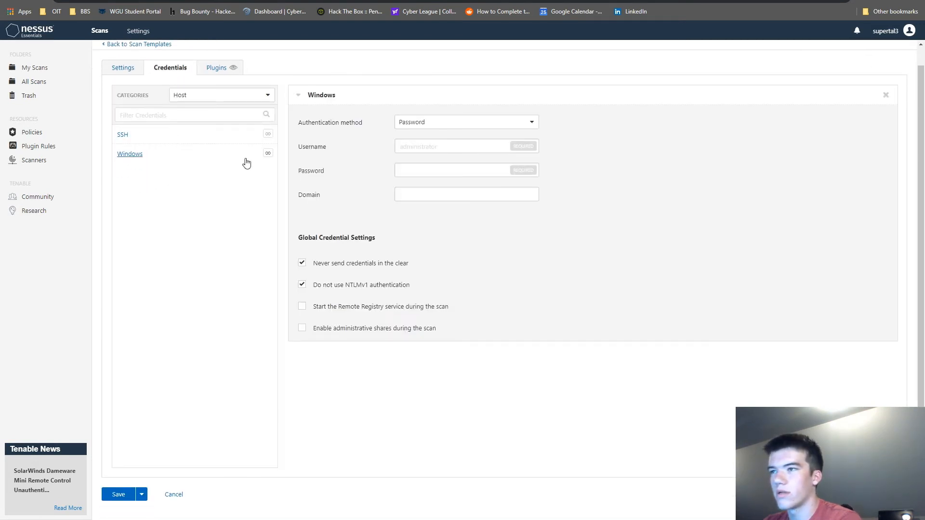
left_click(441, 143)
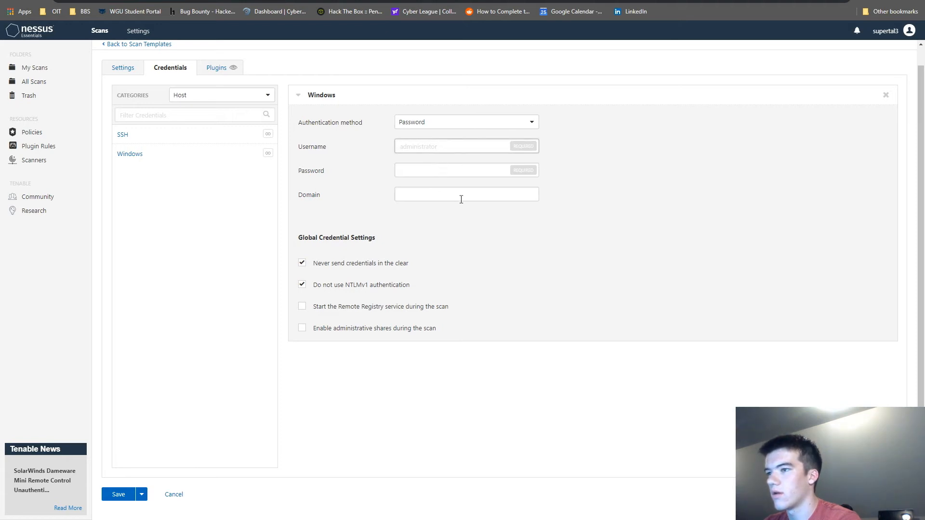
left_click(174, 495)
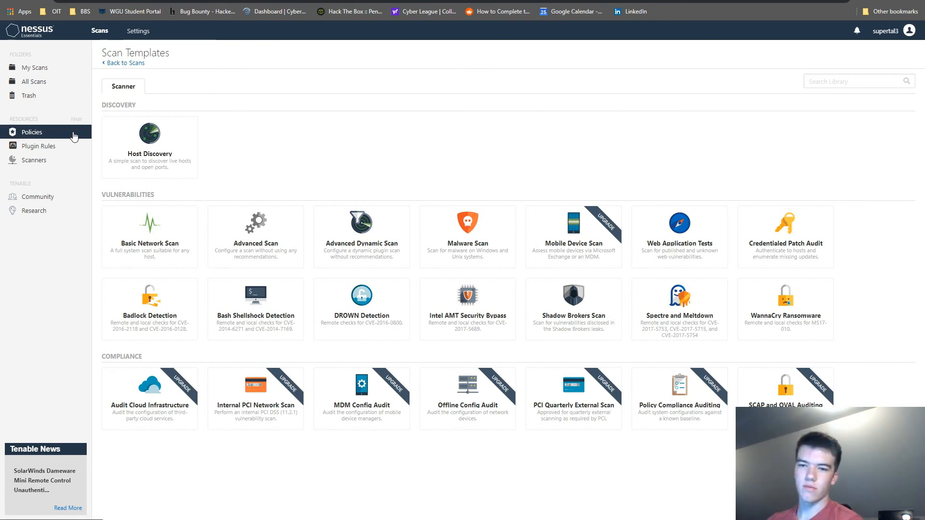
- Look through the All Scans, Policies, Plugin Rules and Scanners pages
left_click(27, 85)
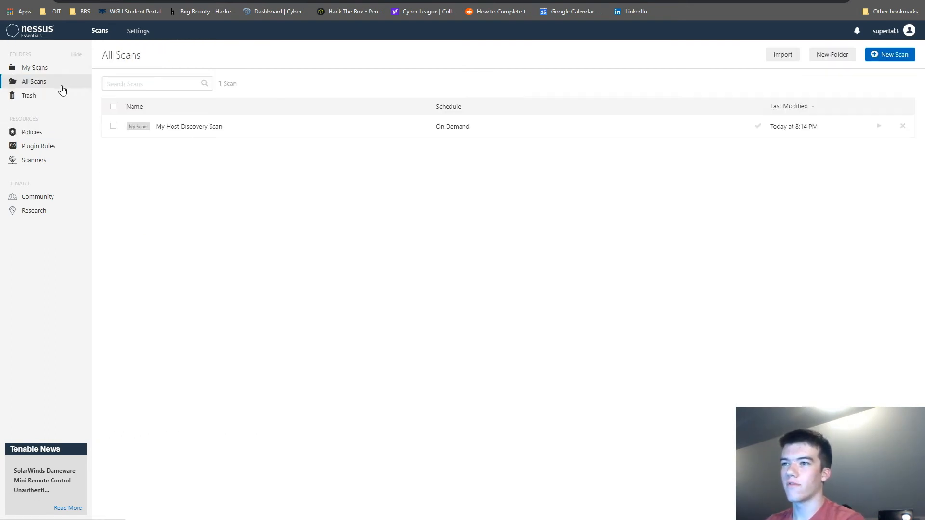
left_click(44, 134)
left_click(54, 151)
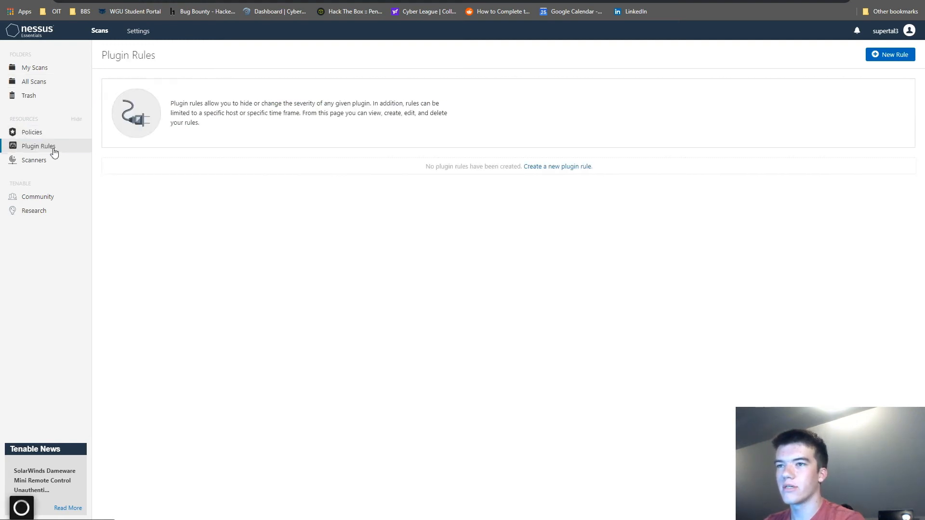
left_click(50, 160)
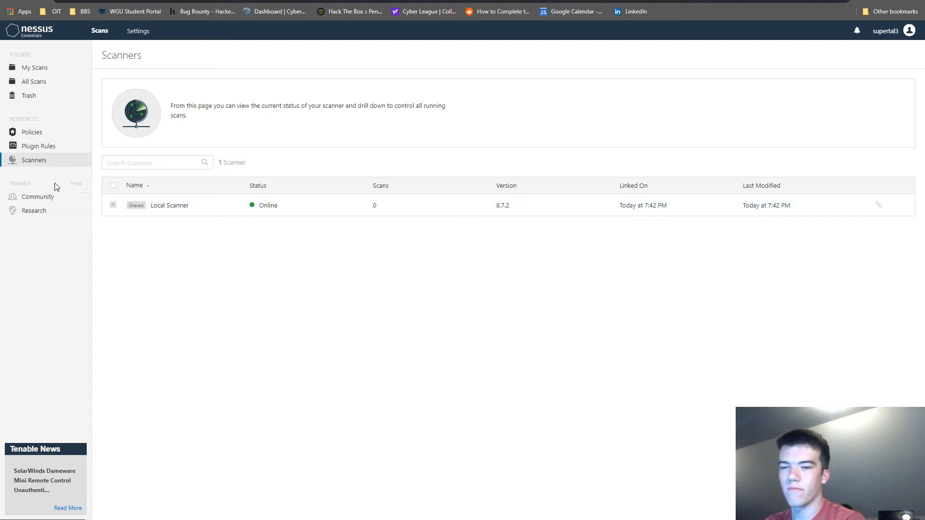
mouse_move(56, 503)
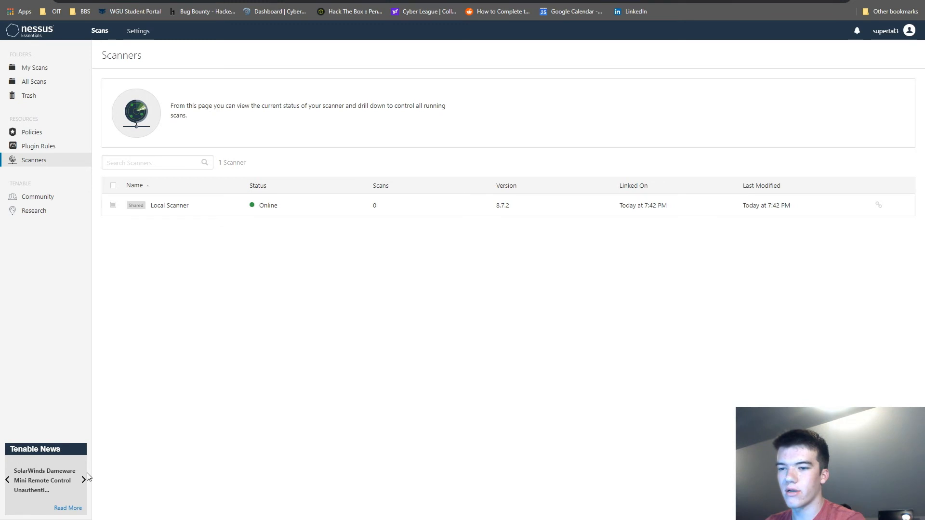
- Review the About, SMTP Server, Proxy Server and Advanced settings pages, and return to My Scans
left_click(136, 31)
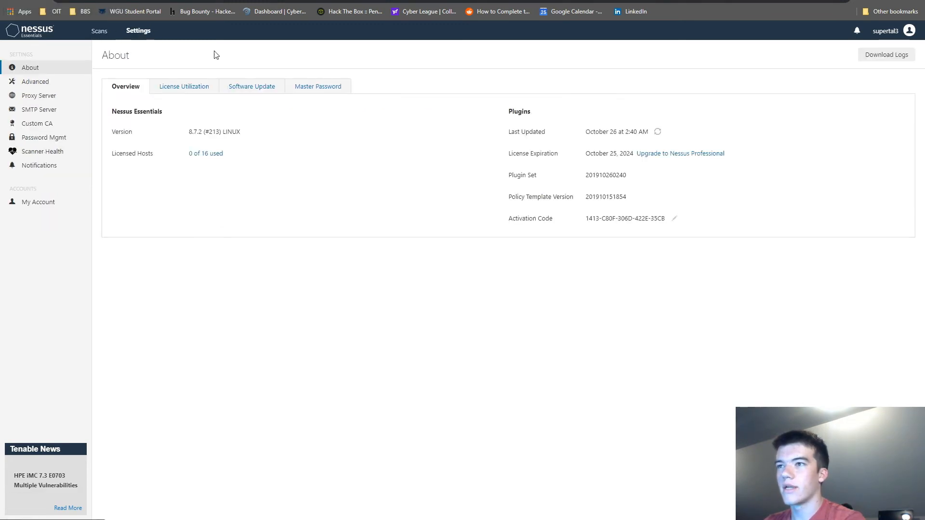
left_click(41, 110)
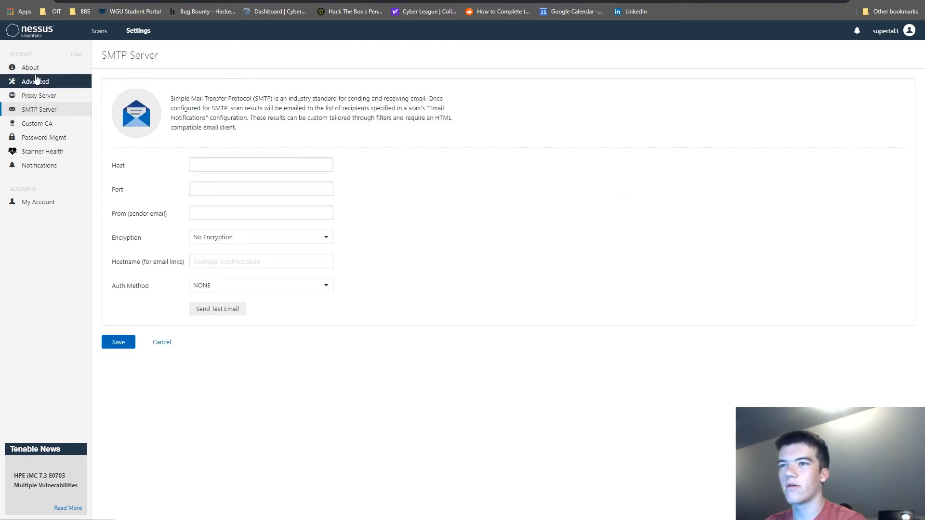
left_click(44, 95)
left_click(53, 82)
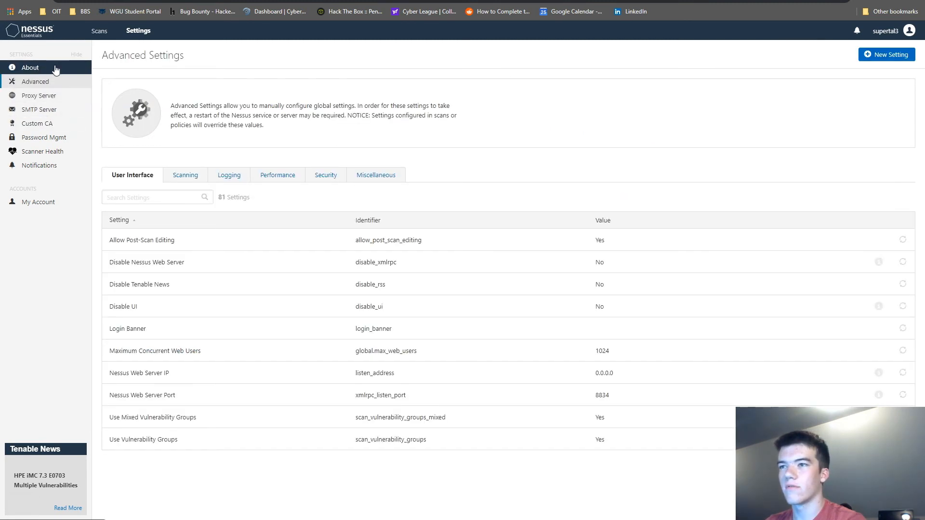
left_click(32, 71)
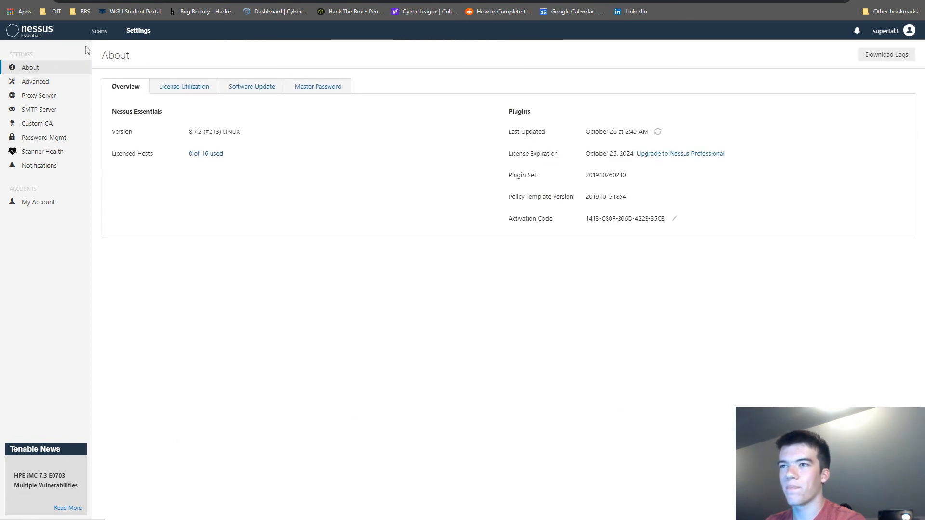
left_click(99, 32)
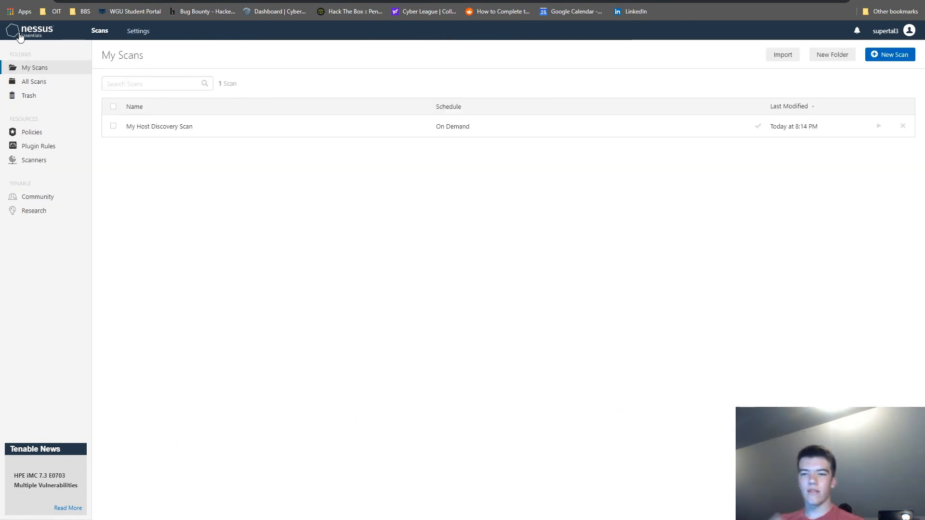